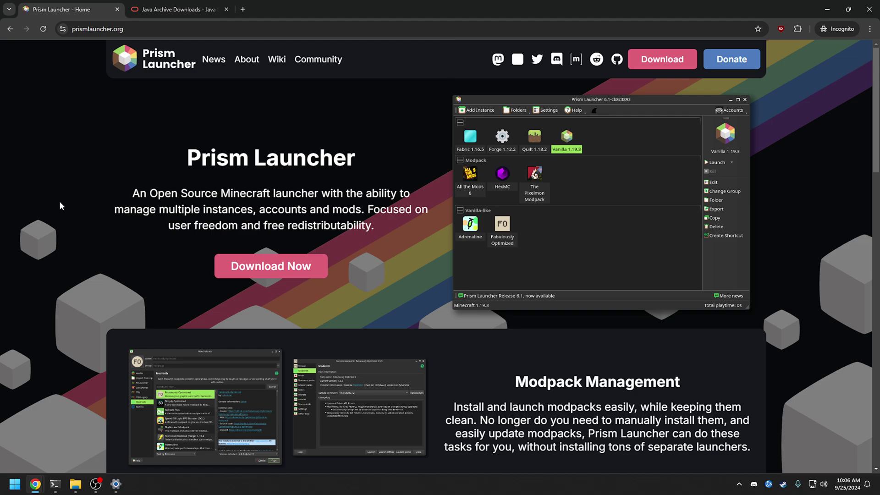
- Download the Windows portable archive PrismLauncher-Windows-MinGW-w64-Portable-8.4.zip from the Prism Launcher site into the Downloads folder
left_click(265, 268)
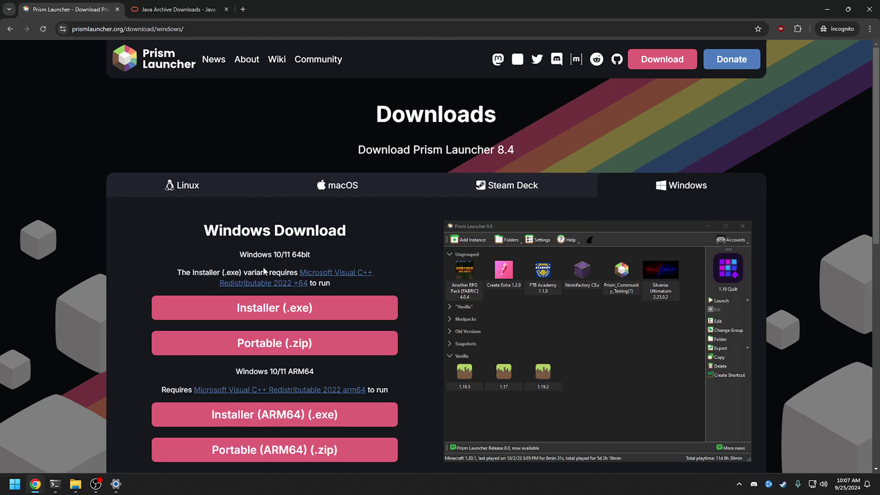
scroll(439, 249, "down", 1)
scroll(439, 249, "down", 2)
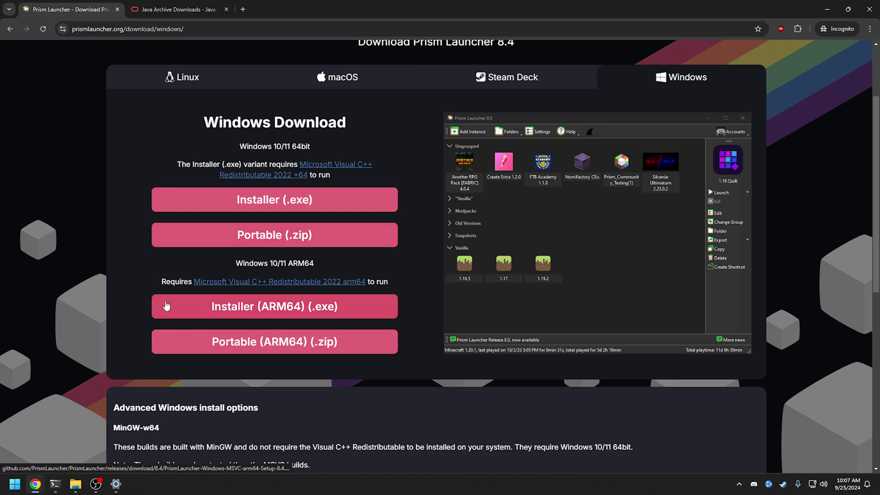
left_click(323, 245)
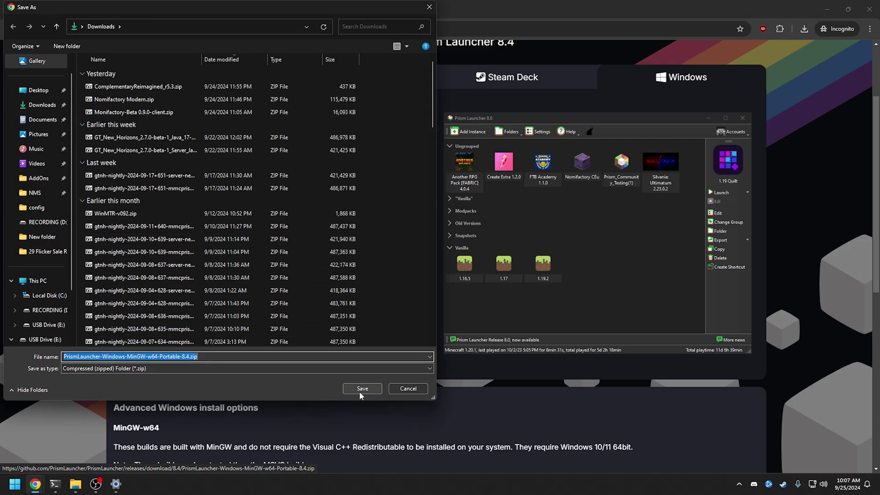
left_click(362, 389)
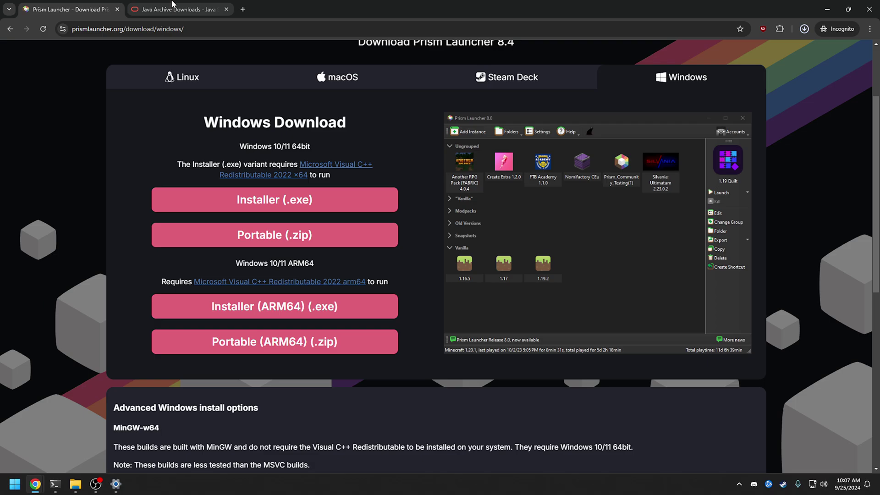
- Decline the cookies on Oracle's Java archive page and download the JDK 17.0.11 Windows x64 Compressed Archive into Downloads
left_click(179, 10)
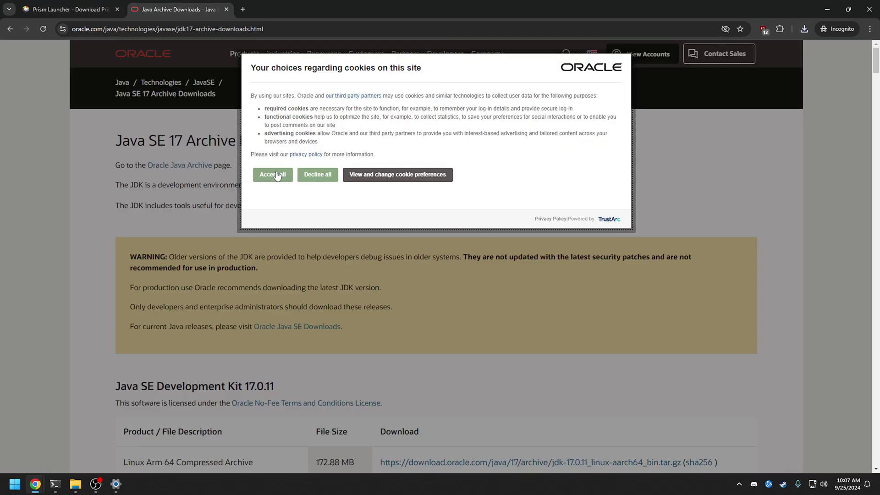
left_click(317, 174)
scroll(399, 213, "down", 5)
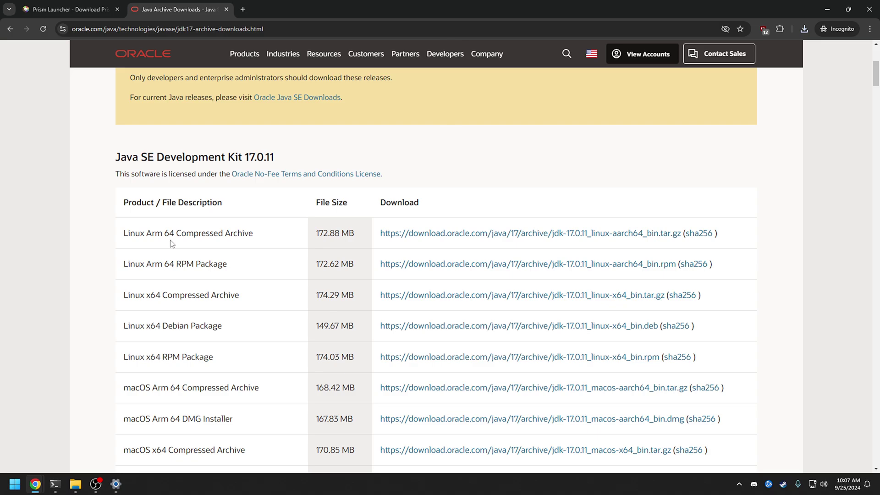
scroll(220, 234, "down", 3)
scroll(267, 238, "down", 3)
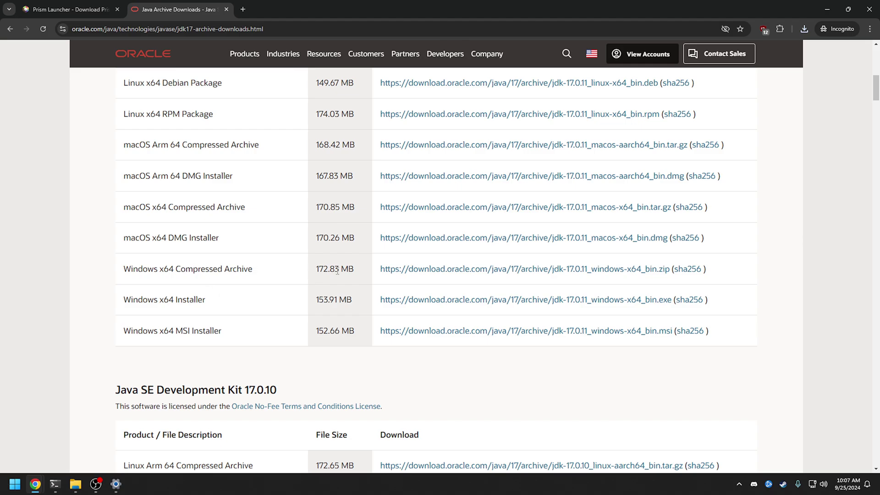
left_click(410, 270)
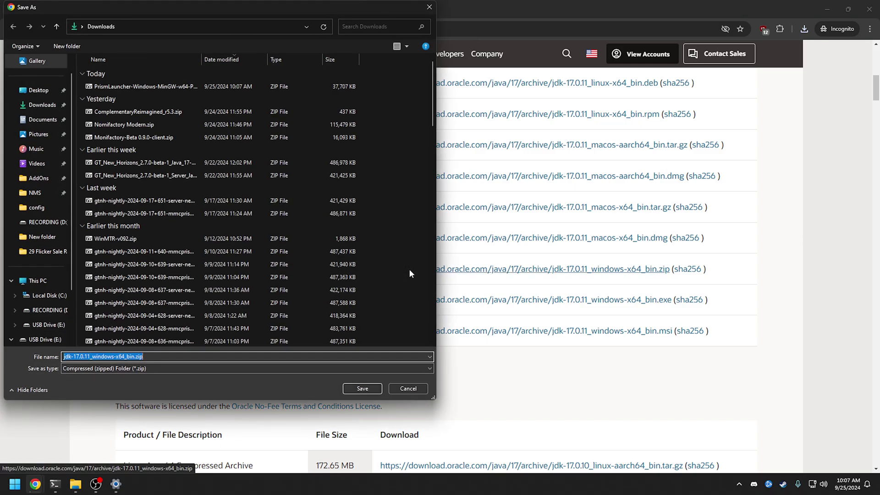
left_click(362, 389)
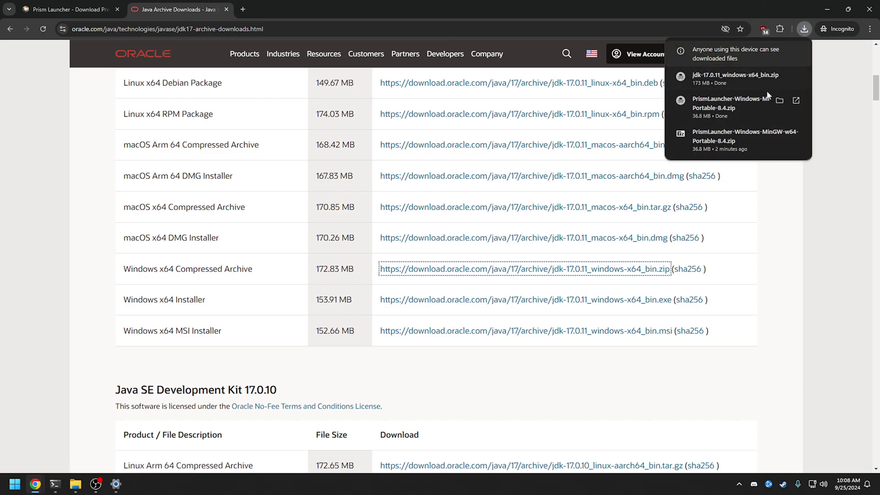
- Open the downloaded Prism Launcher portable archive and the jdk-17.0.11_windows-x64_bin.zip archive
mouse_move(755, 131)
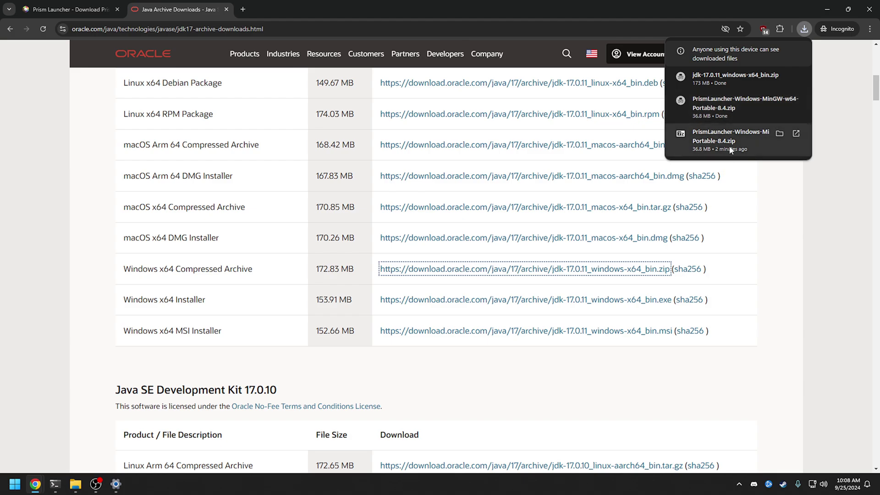
left_click(731, 113)
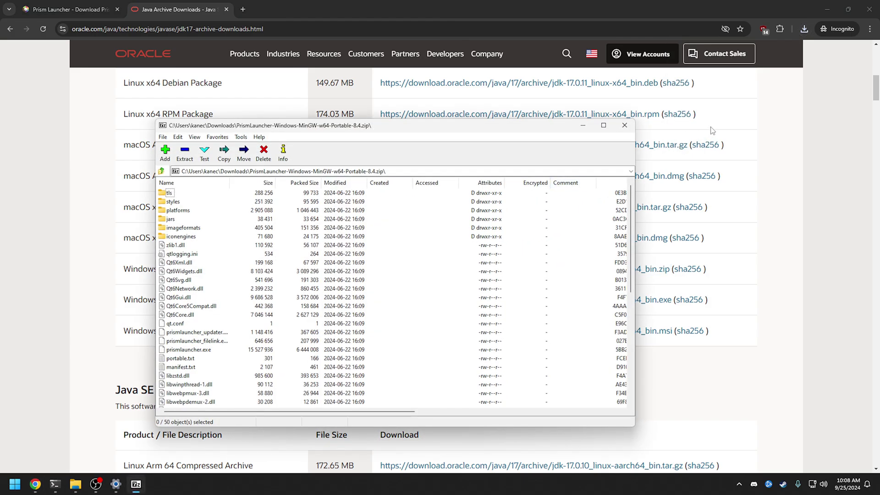
left_click(804, 29)
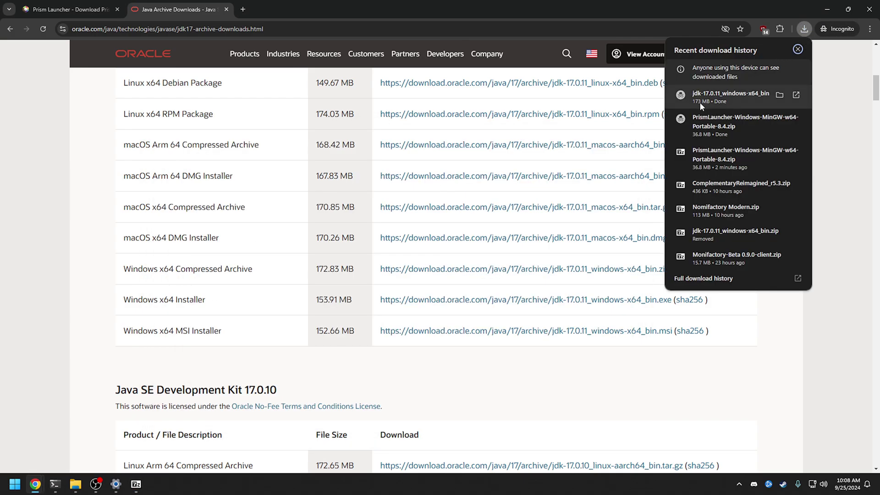
left_click(714, 104)
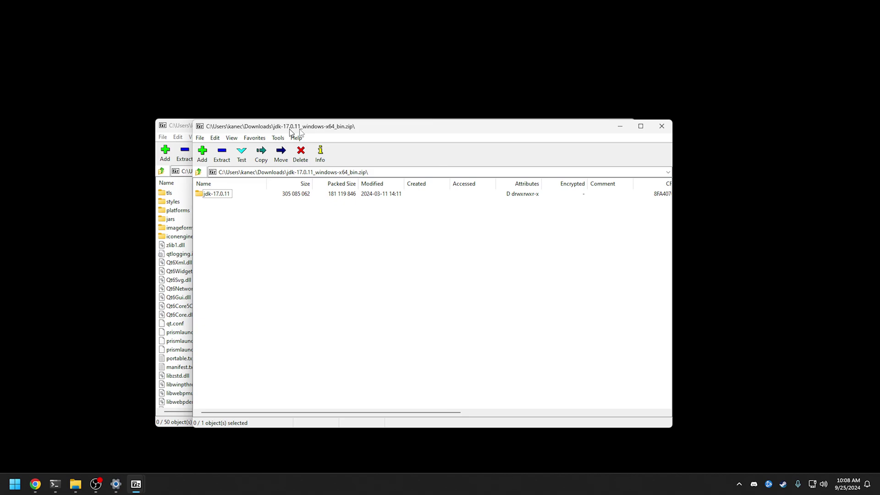
- Create a new folder named Prism on the desktop
right_click(54, 48)
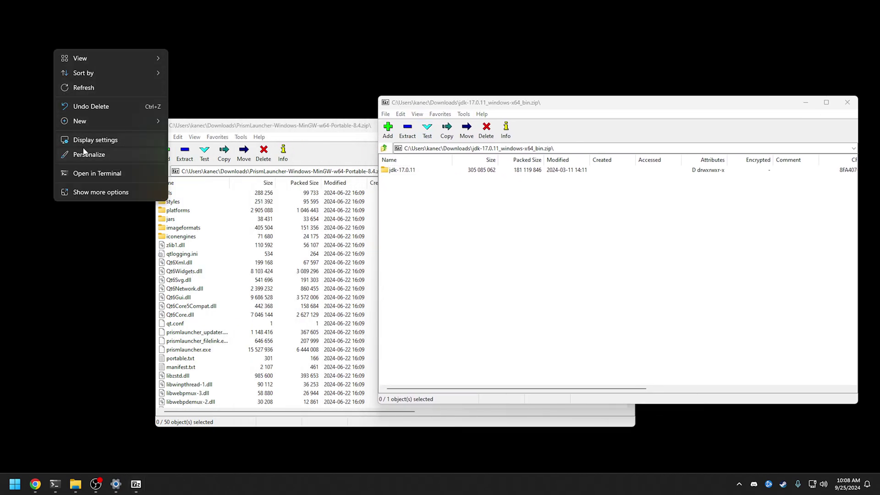
mouse_move(91, 122)
left_click(230, 123)
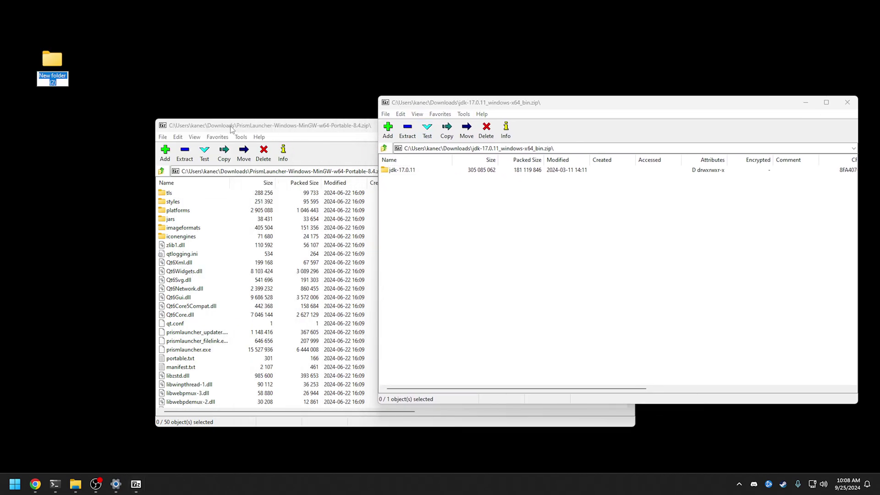
type("Prism")
key("Return")
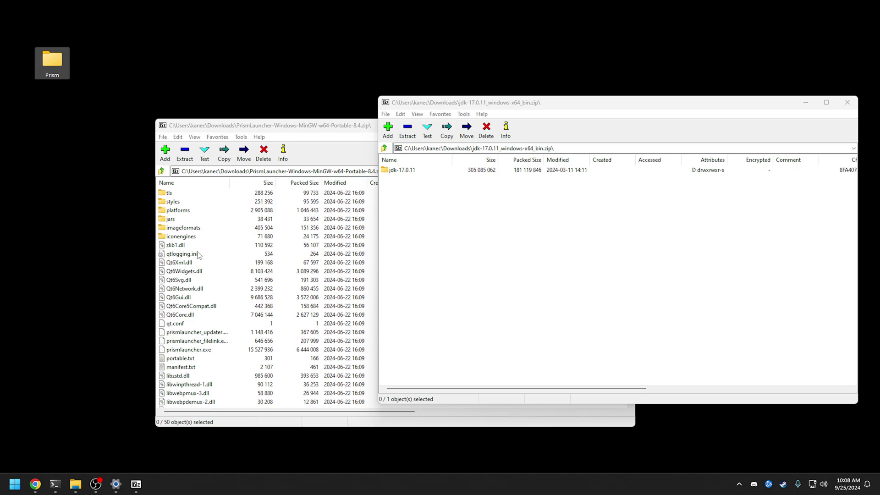
- Extract all Prism Launcher files and the jdk-17.0.11 folder into the desktop's Prism folder, closing both archives
left_click(198, 256)
key("ctrl+a")
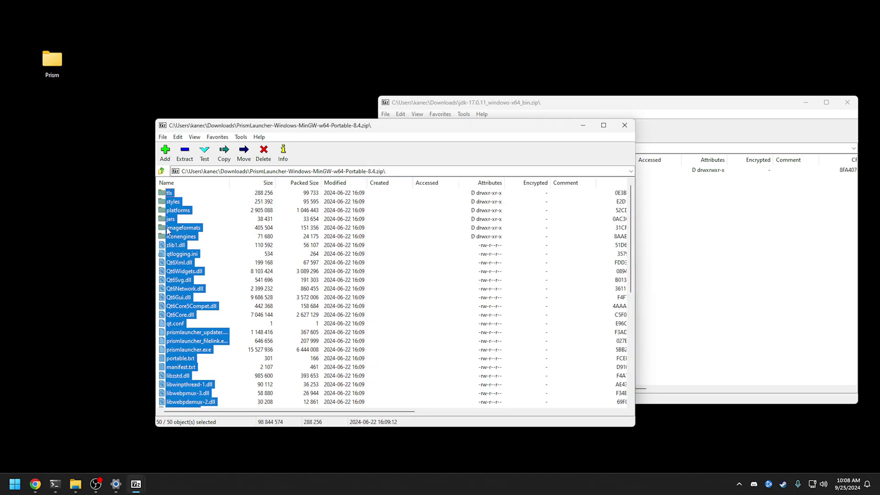
left_click_drag(167, 232, 52, 63)
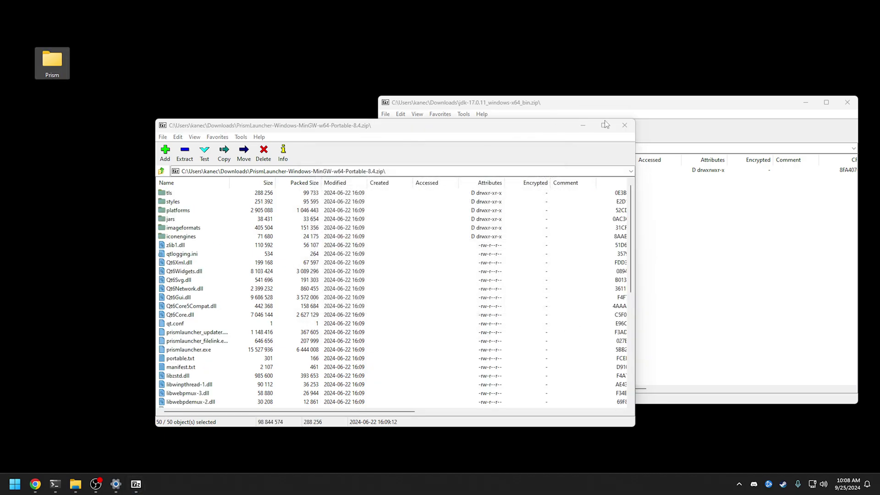
left_click(622, 126)
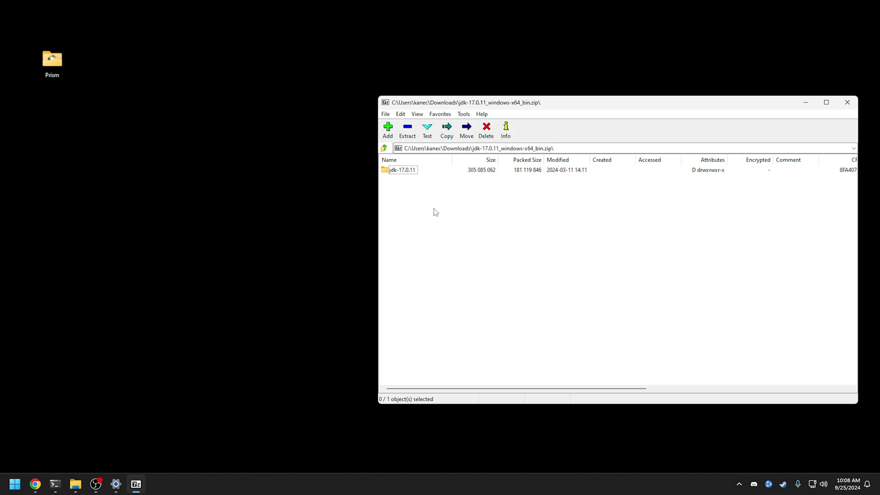
left_click_drag(400, 175, 54, 60)
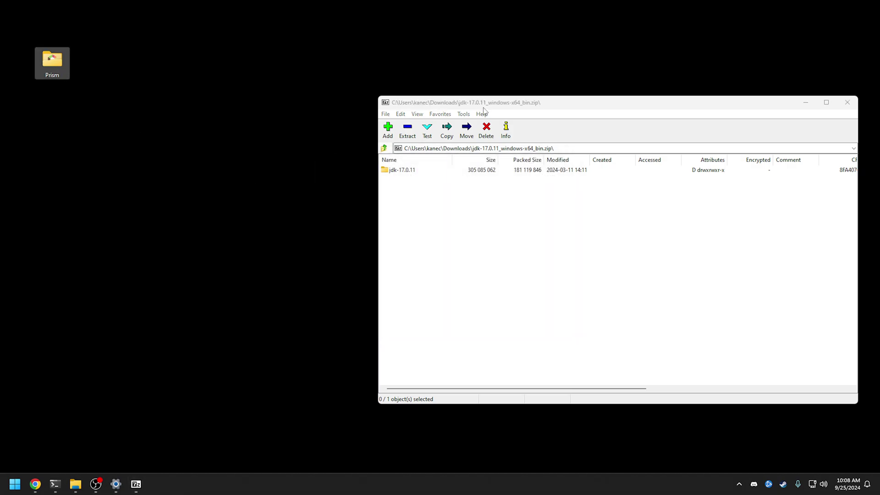
left_click_drag(392, 102, 204, 99)
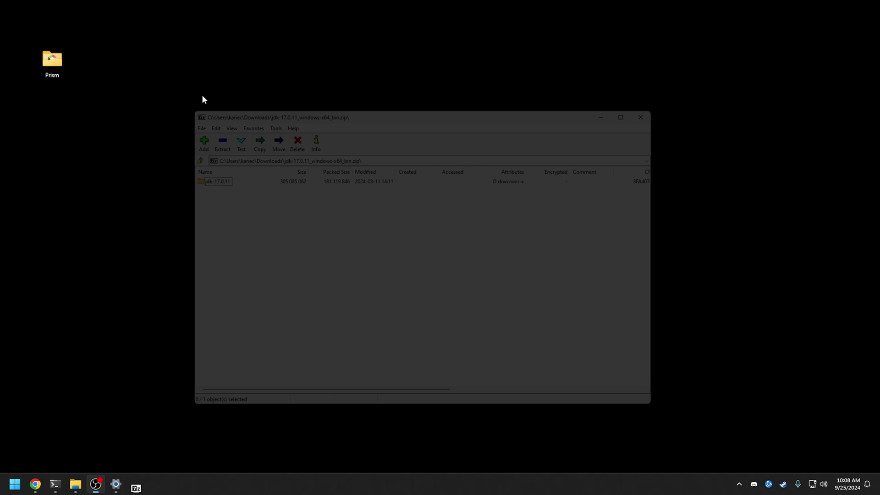
- Launch prismlauncher.exe from the Prism folder and accept American English as the language in the quick setup
key("Return")
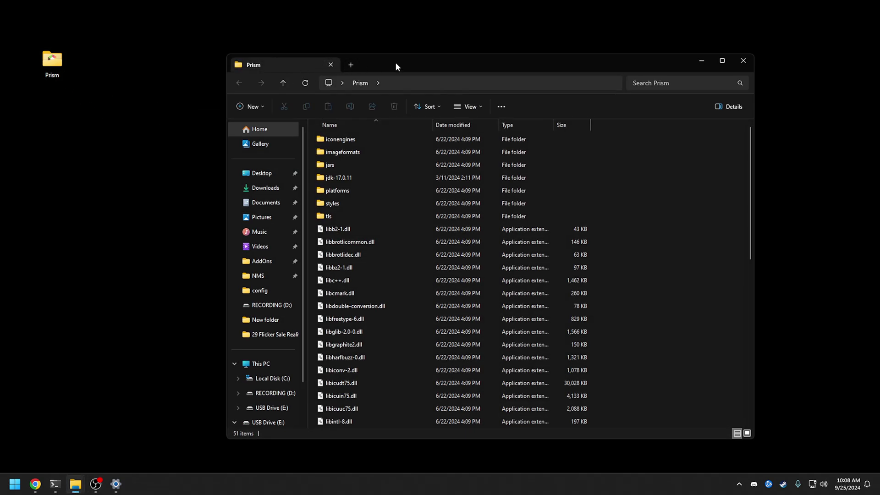
left_click_drag(395, 66, 347, 67)
scroll(345, 292, "down", 10)
double_click(304, 271)
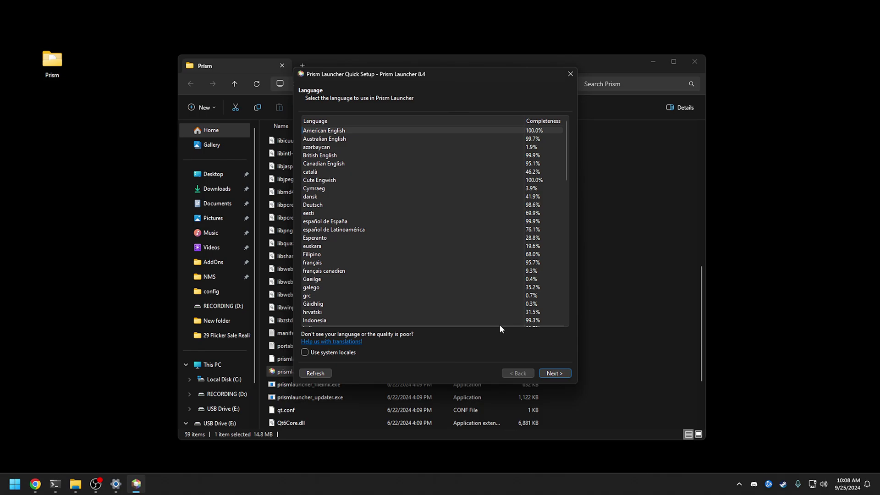
left_click(550, 375)
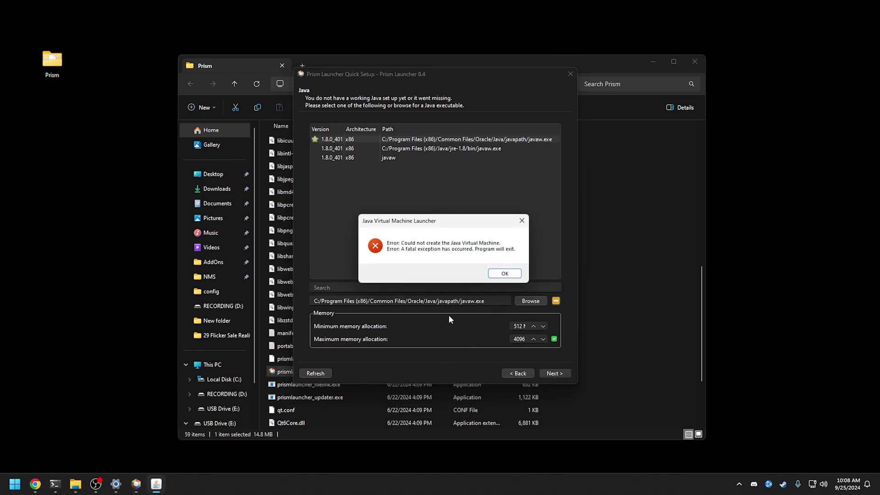
- Lower the system volume to 54 and dismiss the Java Virtual Machine Launcher error
key("XF86AudioLowerVolume")
key("XF86AudioLowerVolume")
key("XF86AudioLowerVolume")
key("XF86AudioLowerVolume")
key("XF86AudioLowerVolume")
key("XF86AudioLowerVolume")
key("XF86AudioLowerVolume")
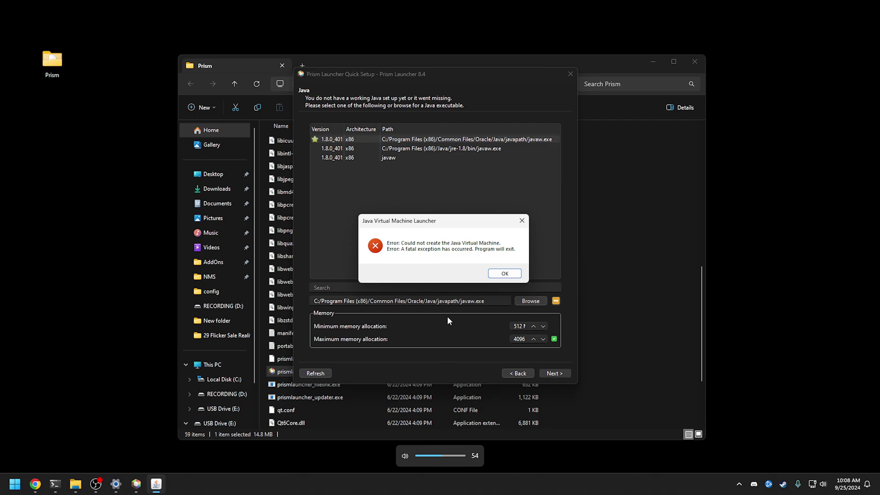
left_click(504, 273)
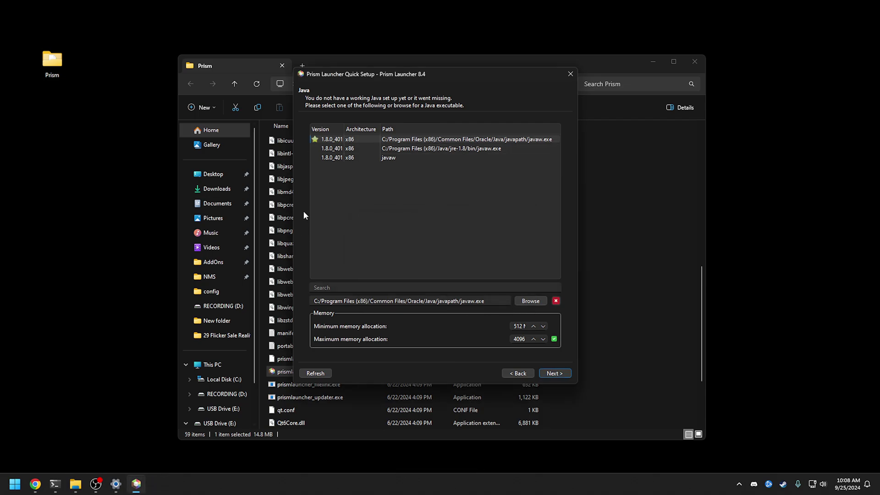
- Set the launcher's Java executable to javaw.exe from the bin folder of jdk-17.0.11 inside the Prism folder
left_click(531, 301)
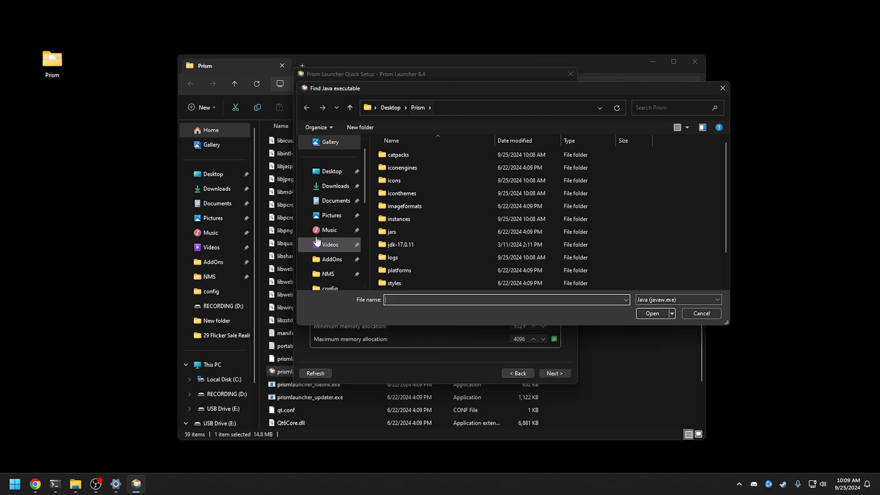
double_click(408, 245)
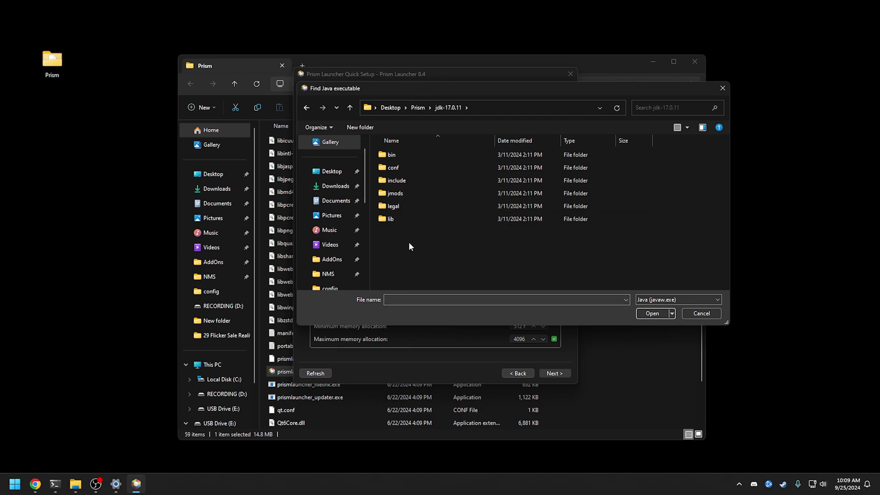
double_click(406, 153)
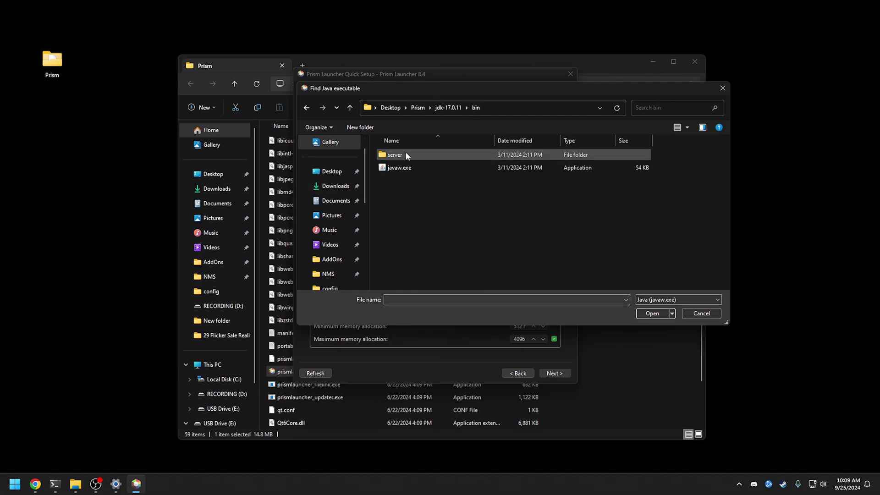
left_click(401, 171)
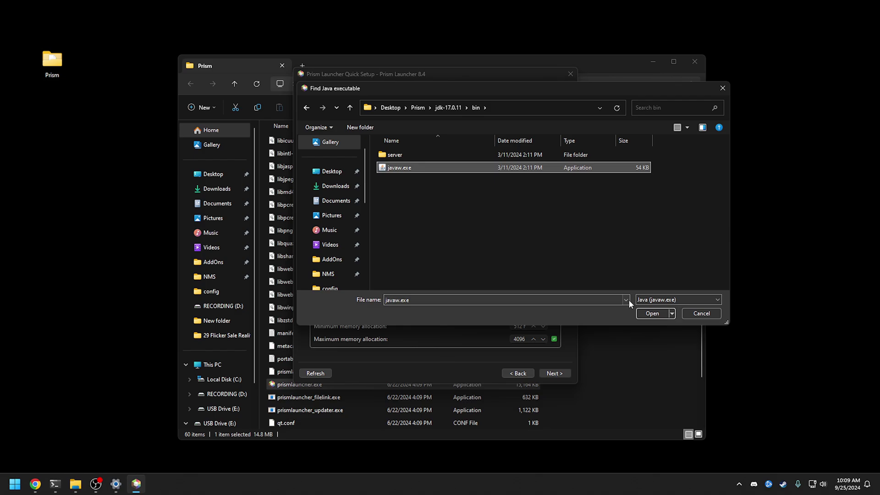
left_click(651, 314)
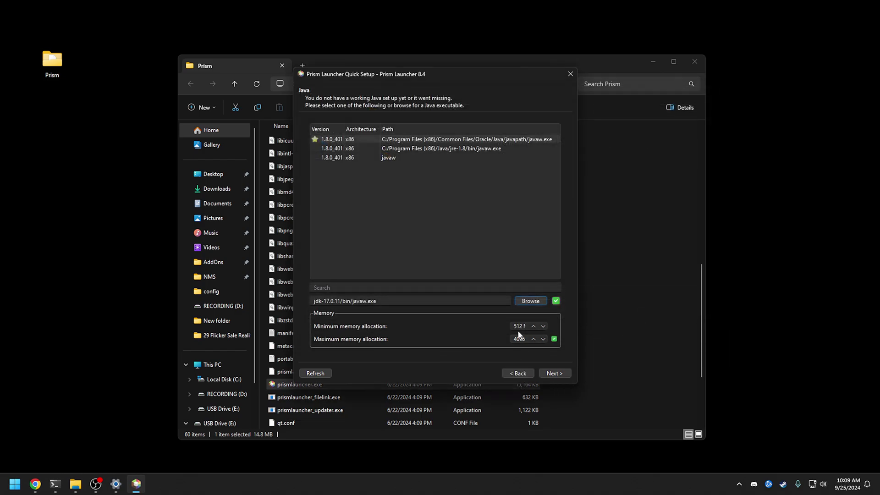
- Calculate 1024 × 8 in Calculator to work out the maximum memory allocation, and close Calculator
double_click(528, 341)
key("super")
type("calc")
key("Return")
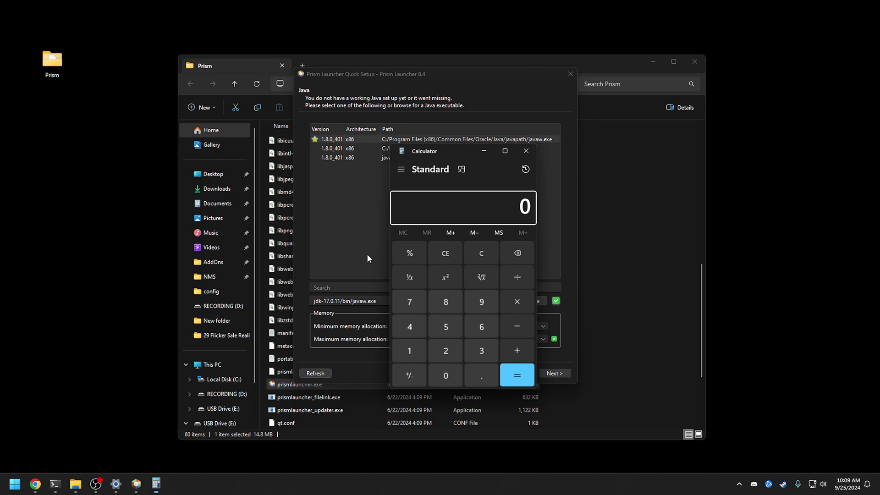
type("1024*")
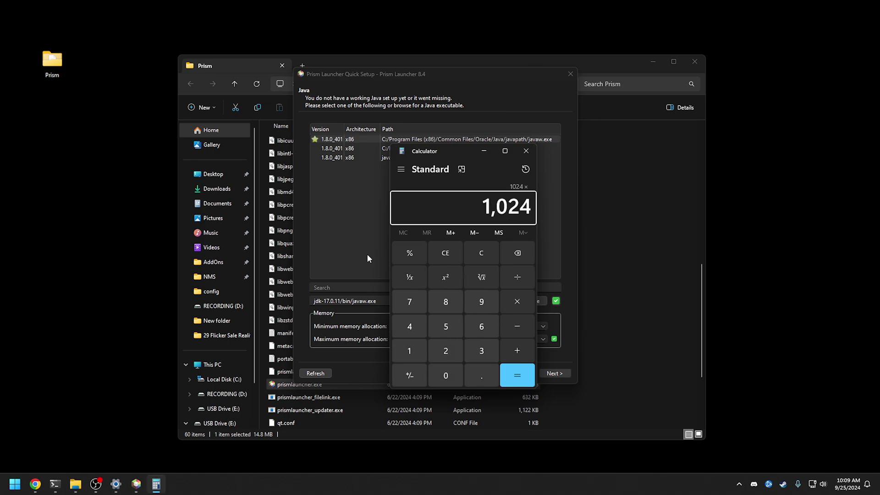
type("8")
key("Return")
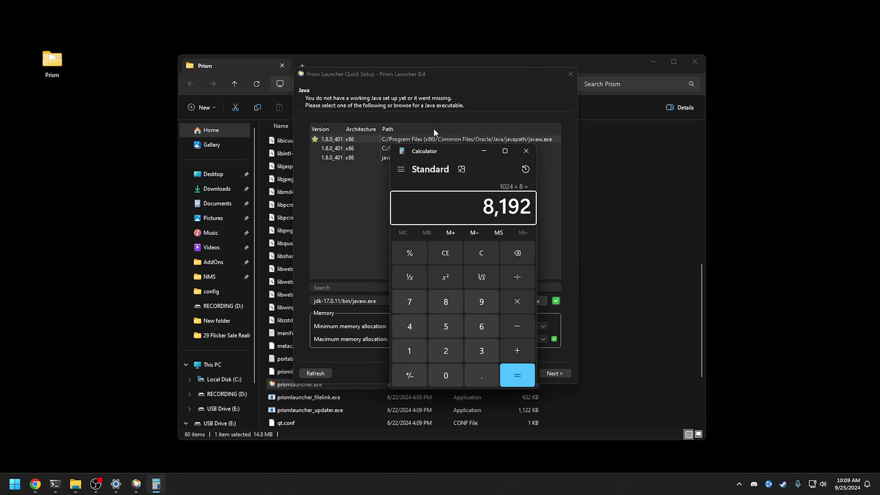
left_click(525, 151)
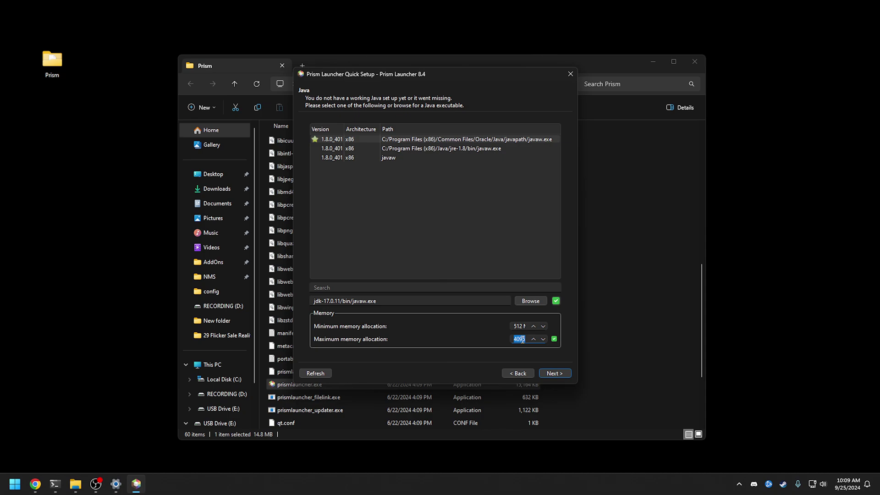
- Set both the minimum and maximum memory allocation to 8192 and finish the quick setup with the default themes
type("8192")
double_click(518, 330)
type("8192")
left_click(554, 373)
left_click(554, 373)
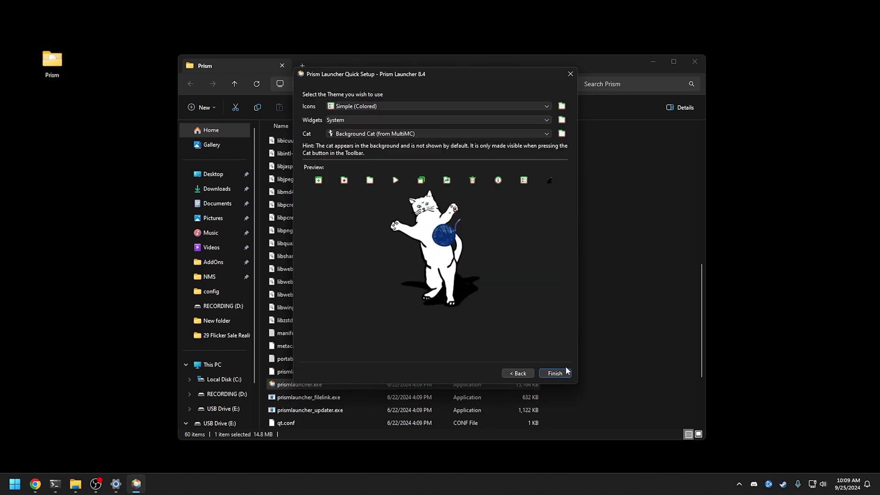
left_click(556, 374)
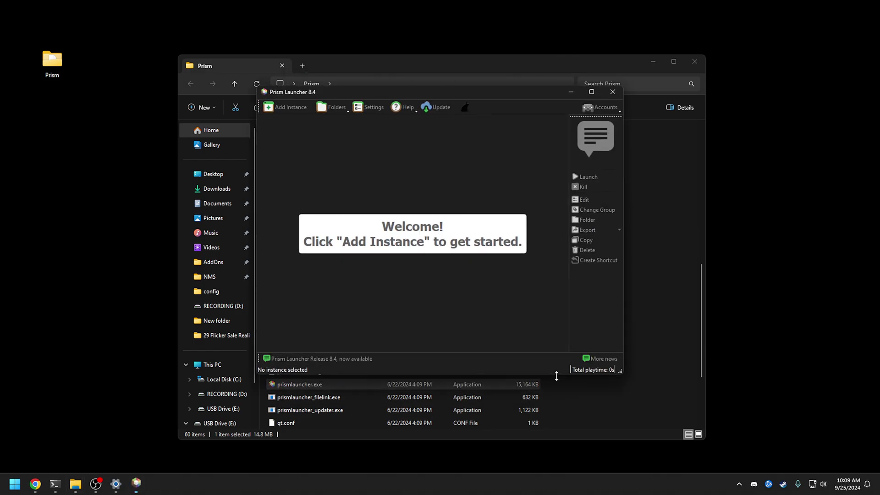
- Add a Microsoft account in the launcher's account management and close the settings
left_click(612, 108)
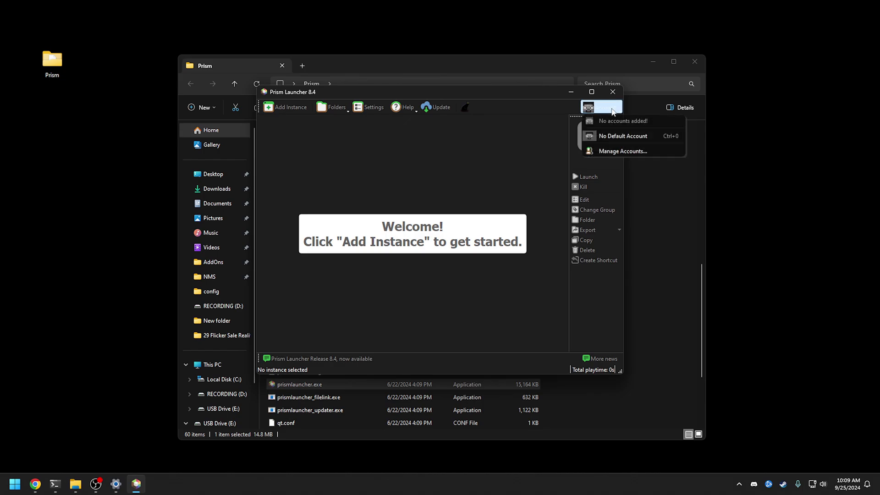
left_click(623, 152)
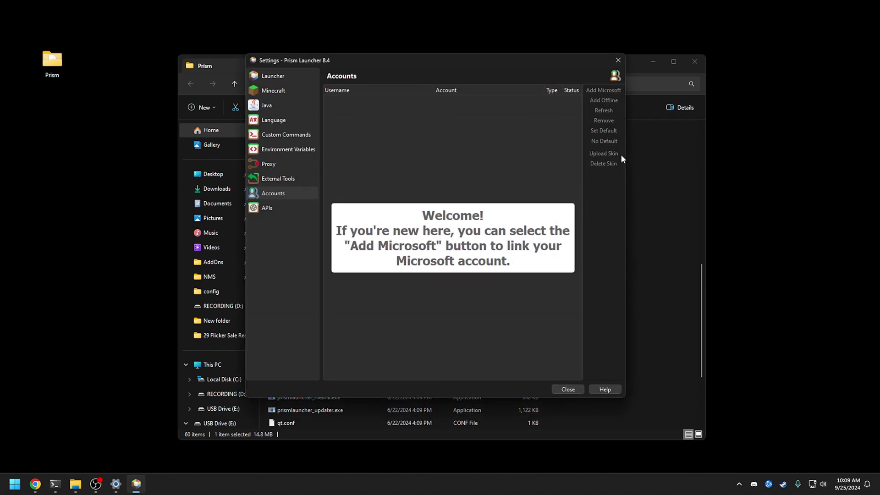
left_click_drag(389, 68, 362, 83)
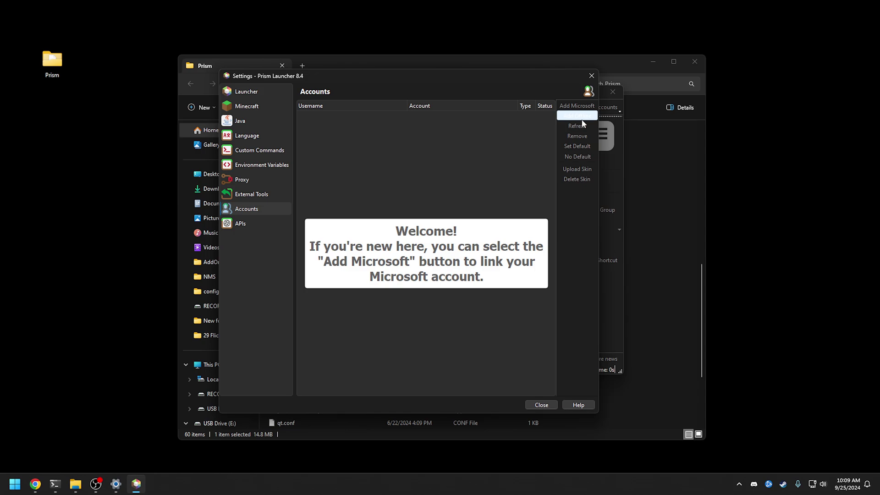
left_click(581, 106)
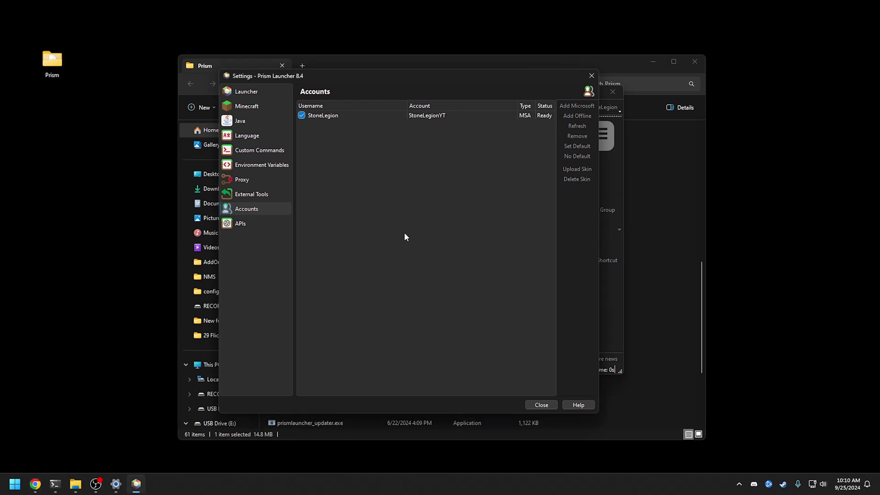
left_click(537, 405)
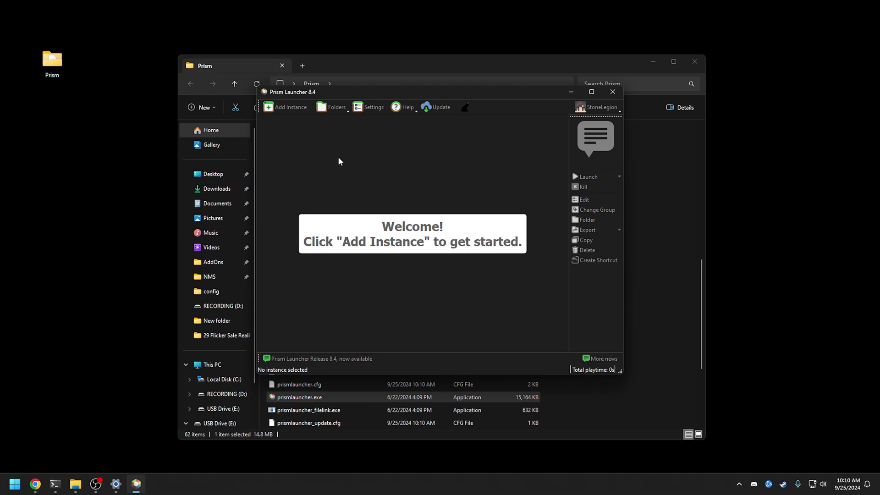
- Start a new instance from CurseForge and search its modpacks for "moni"
right_click(298, 143)
left_click(291, 128)
left_click_drag(361, 91, 349, 104)
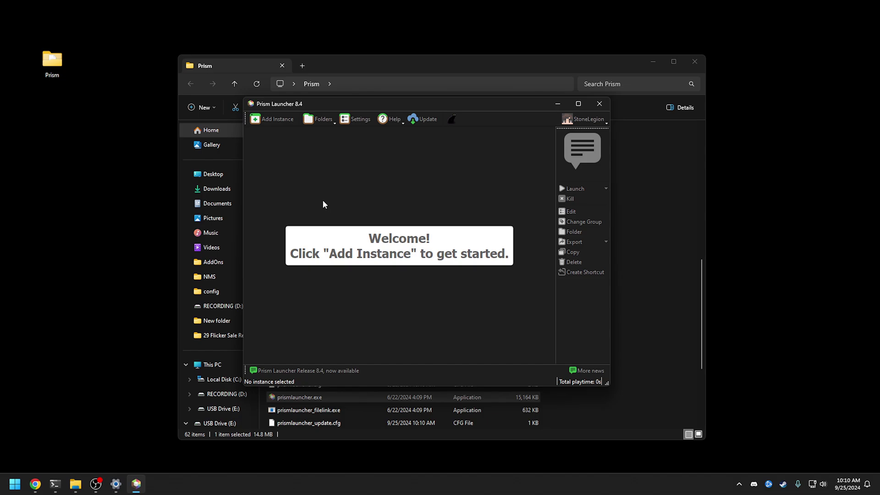
left_click(278, 120)
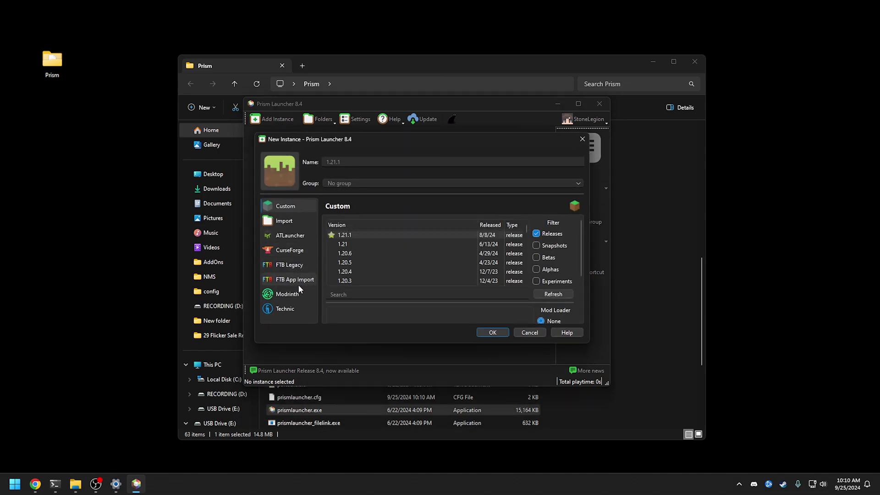
left_click(297, 253)
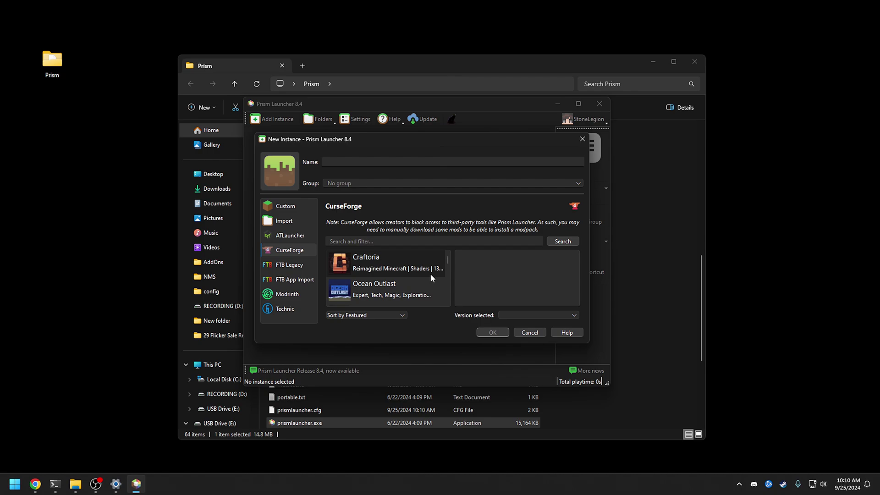
left_click(362, 158)
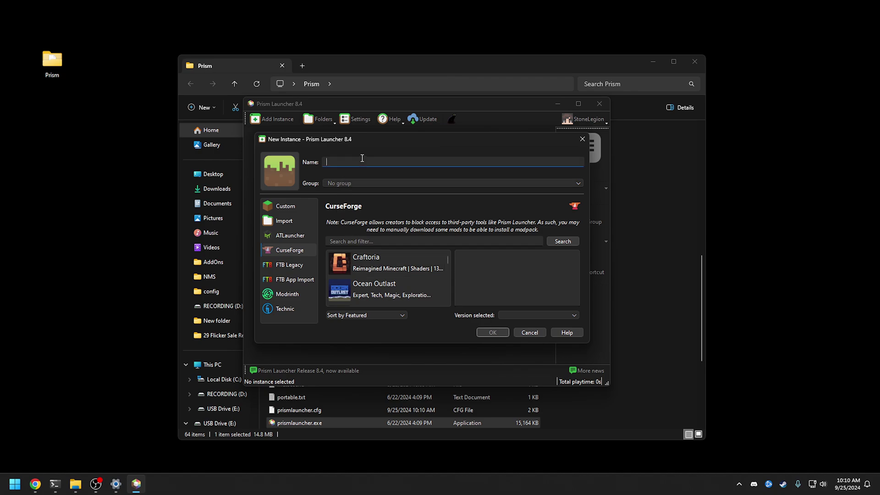
type("mon")
key("ctrl+a")
key("ctrl+x")
left_click(483, 239)
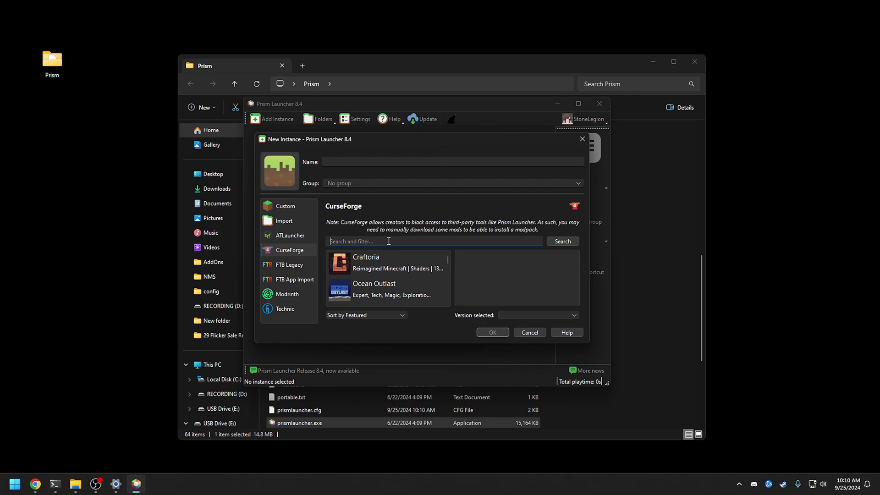
key("ctrl+v")
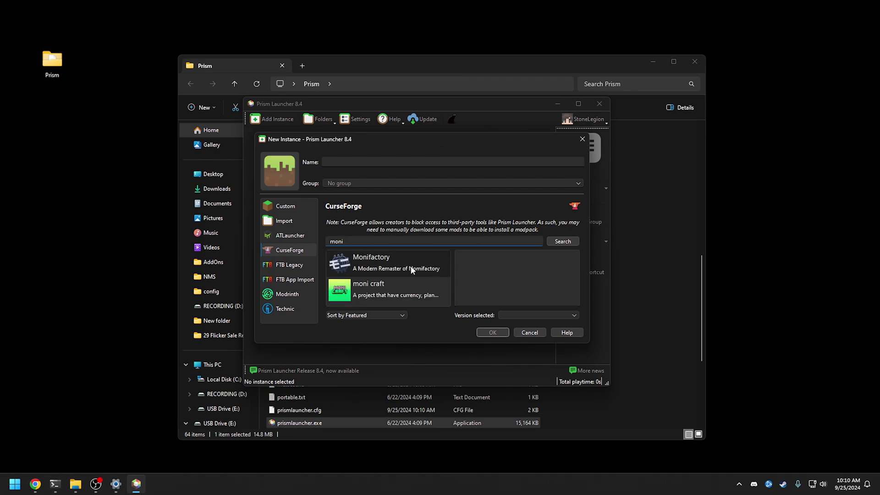
- Create the instance from the Monifactory modpack, using beta version 0.9.1
left_click(397, 265)
left_click(574, 315)
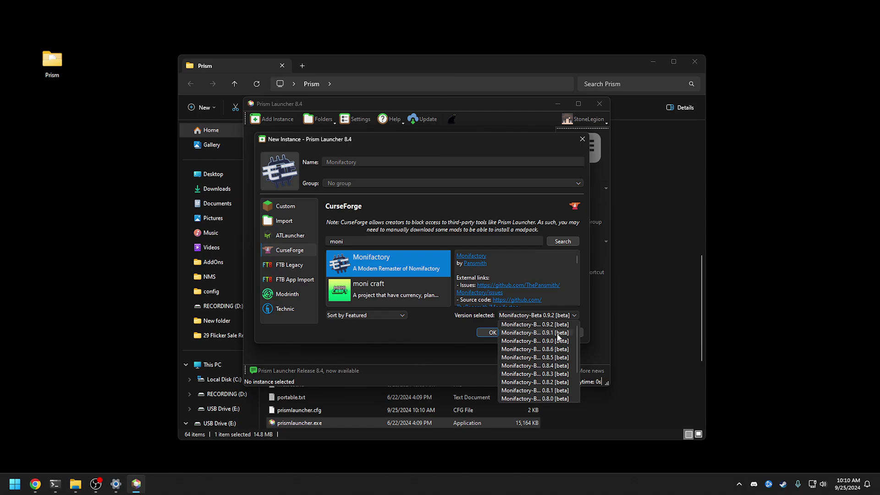
left_click(558, 334)
left_click(491, 332)
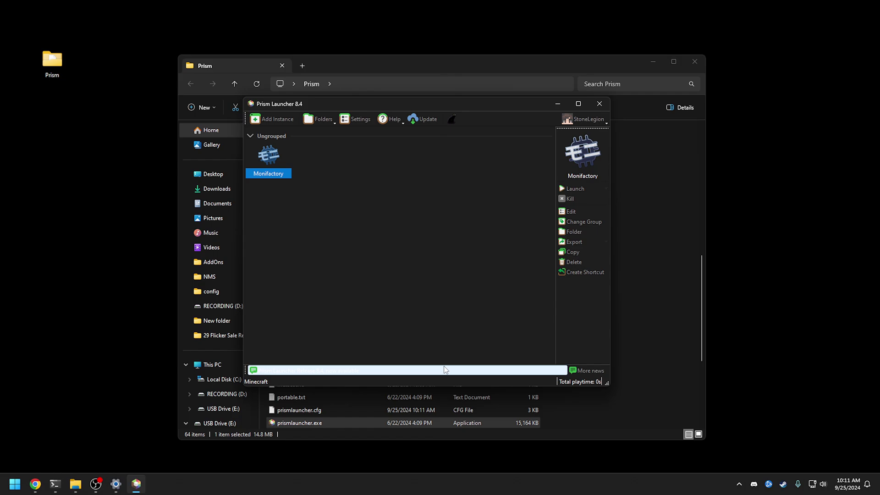
- Launch the Monifactory instance, close the Prism folder window and bring the game window to the front
double_click(276, 168)
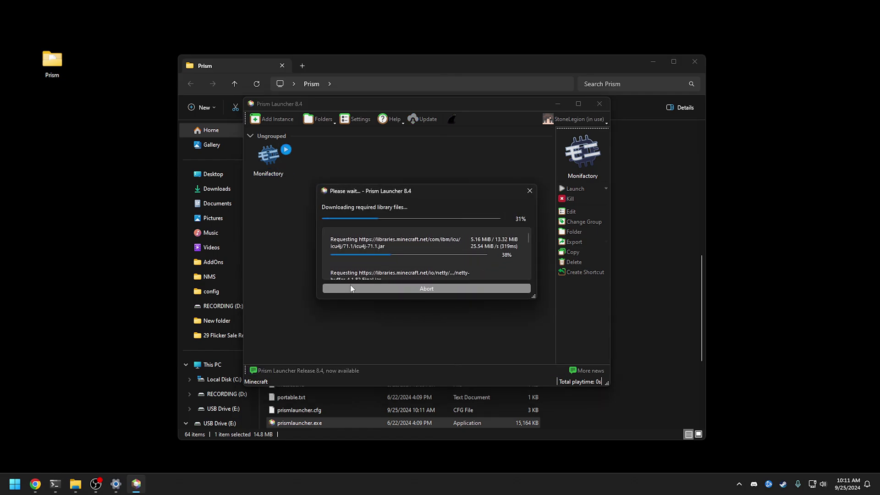
left_click(693, 63)
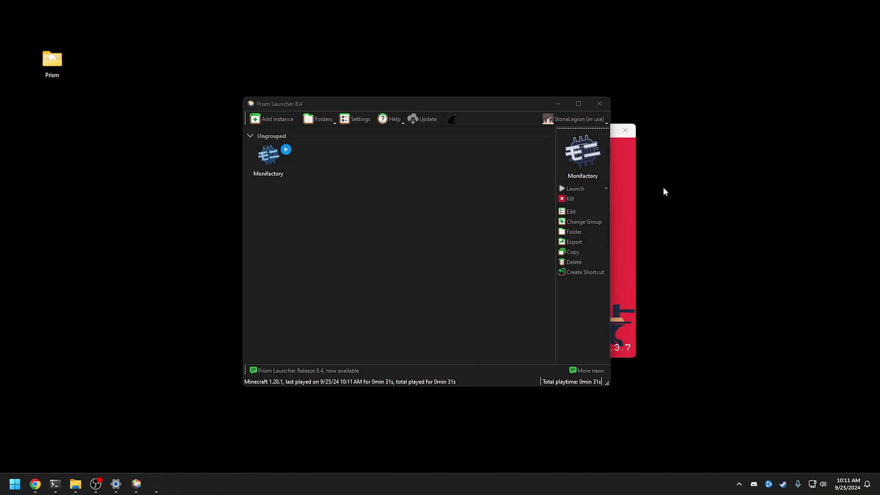
left_click_drag(551, 98, 483, 92)
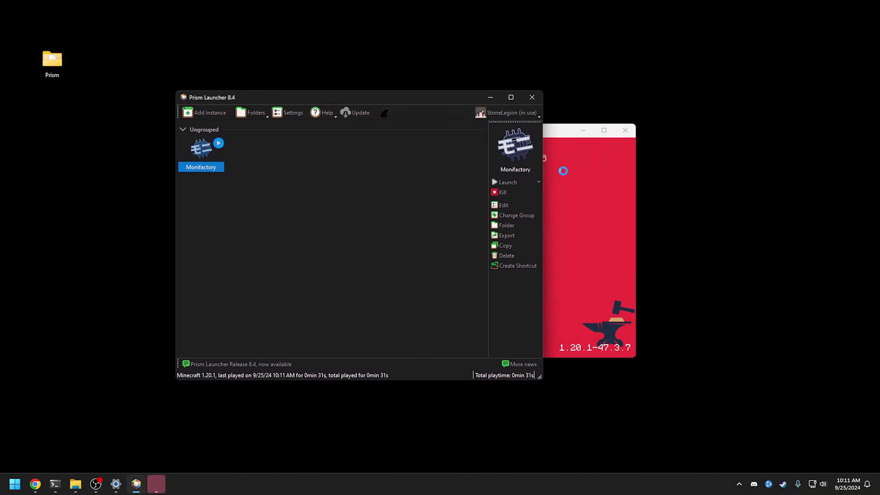
left_click(155, 484)
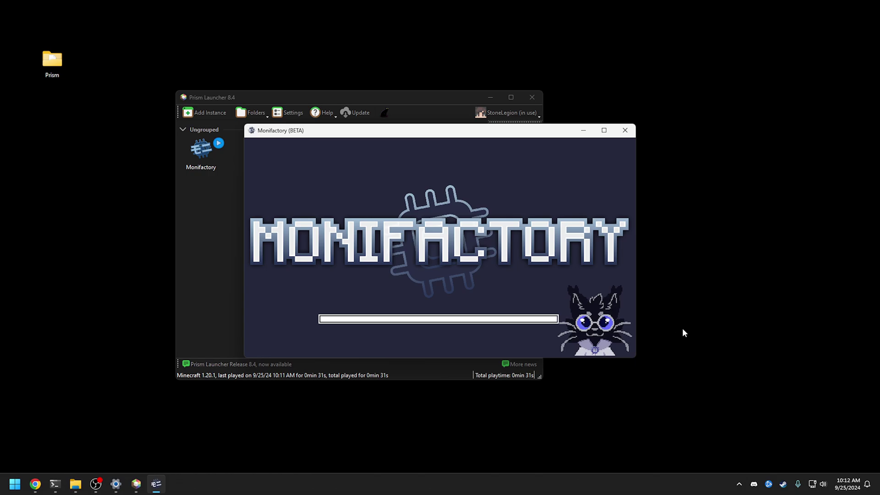
- Maximize the game, continue past the Minecraft welcome screen with the Narrator off, and quit from the main menu
left_click(605, 130)
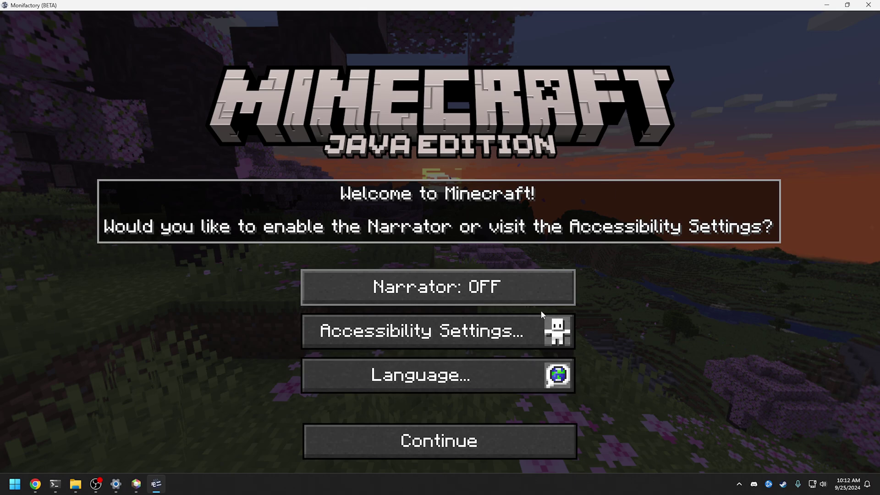
left_click(464, 441)
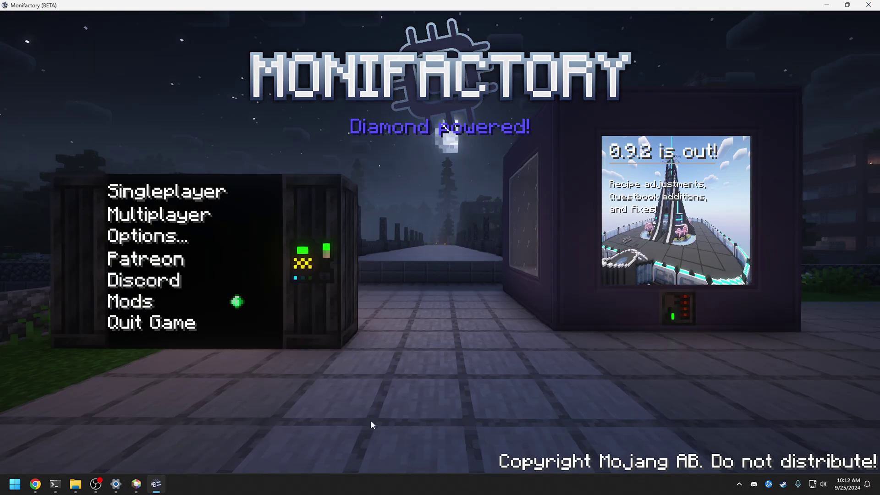
key("XF86AudioRaiseVolume")
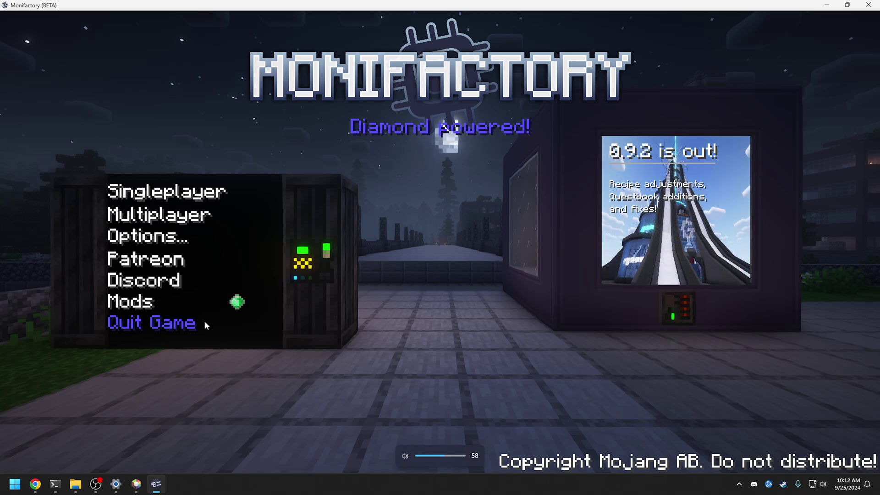
left_click(176, 323)
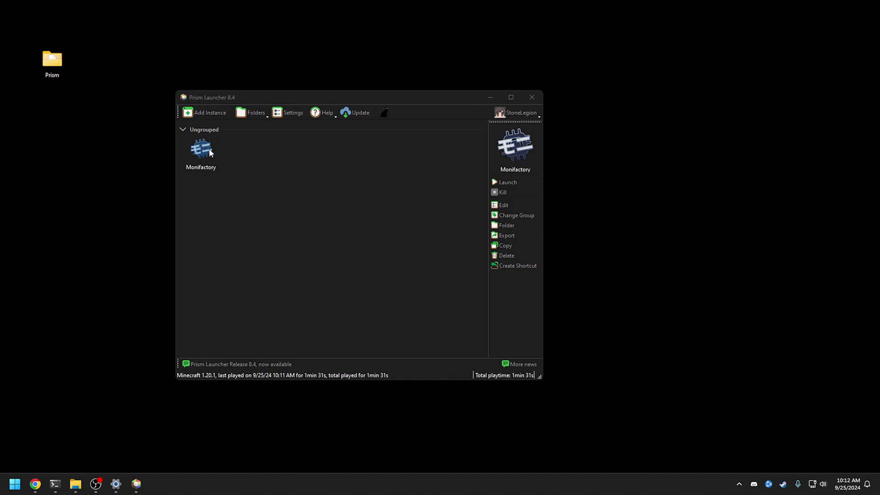
- Update the Monifactory instance to Monifactory-Beta 0.9.2 through its CurseForge pack settings
right_click(208, 151)
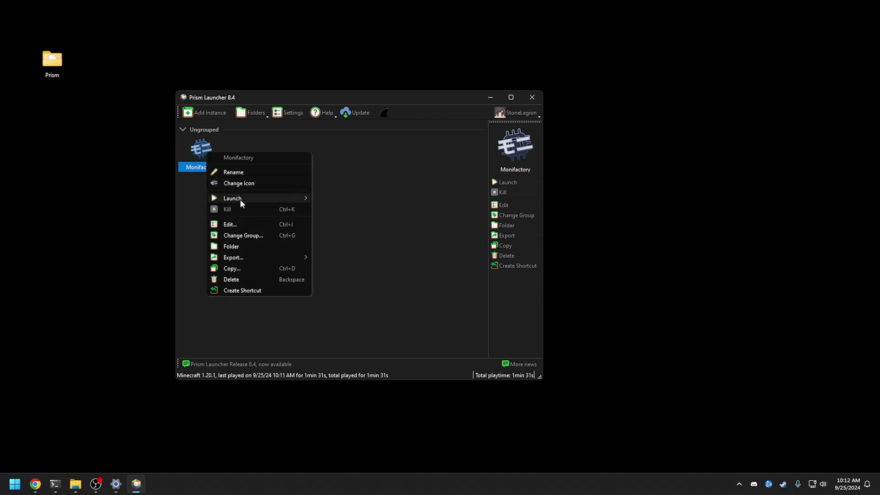
mouse_move(240, 199)
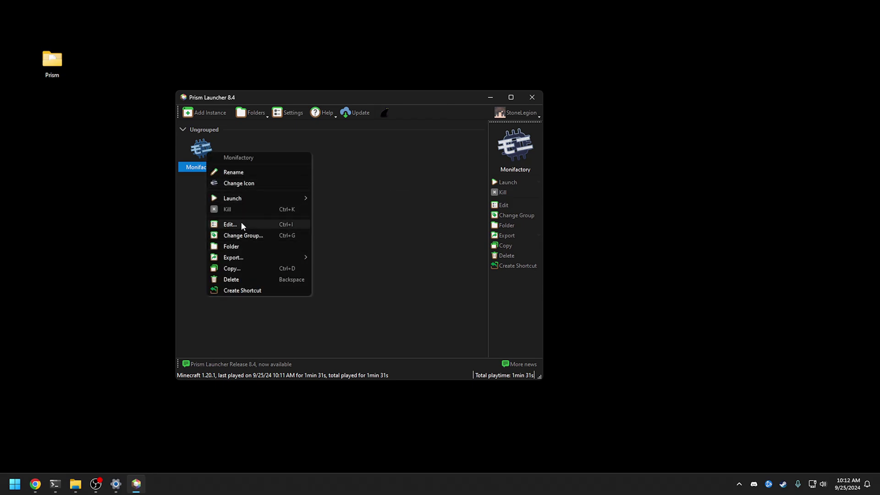
left_click(241, 222)
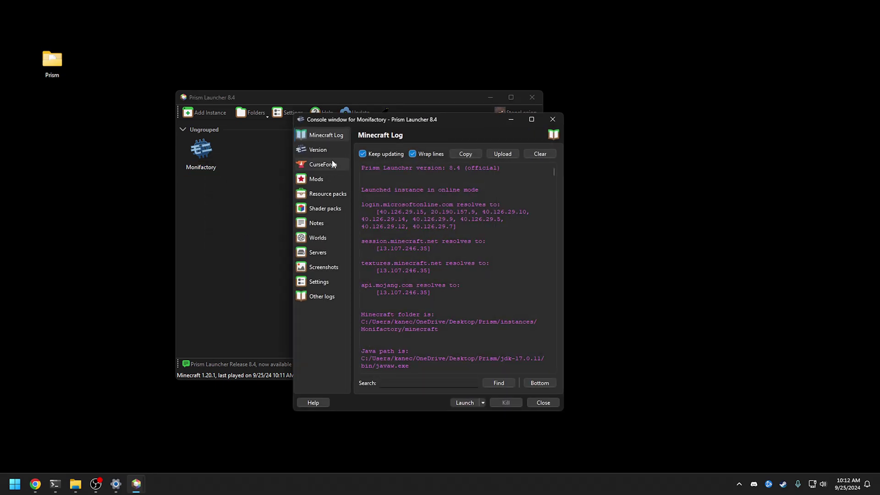
left_click(332, 164)
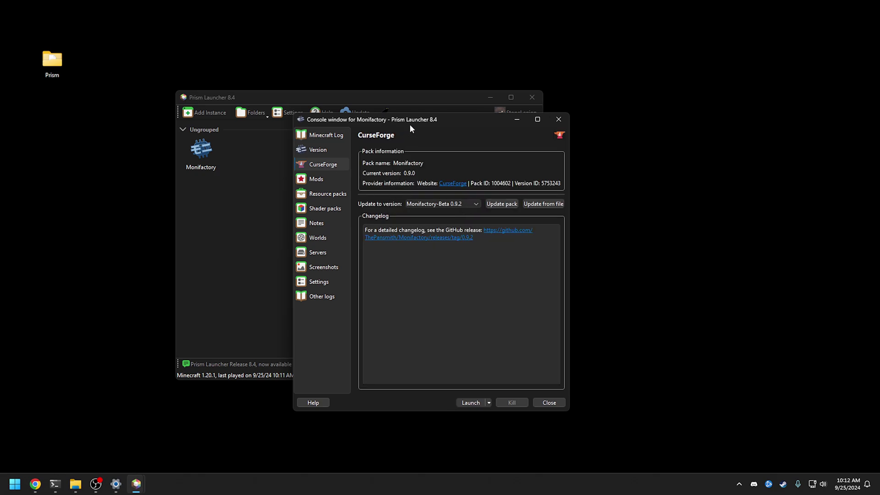
left_click_drag(410, 126, 373, 129)
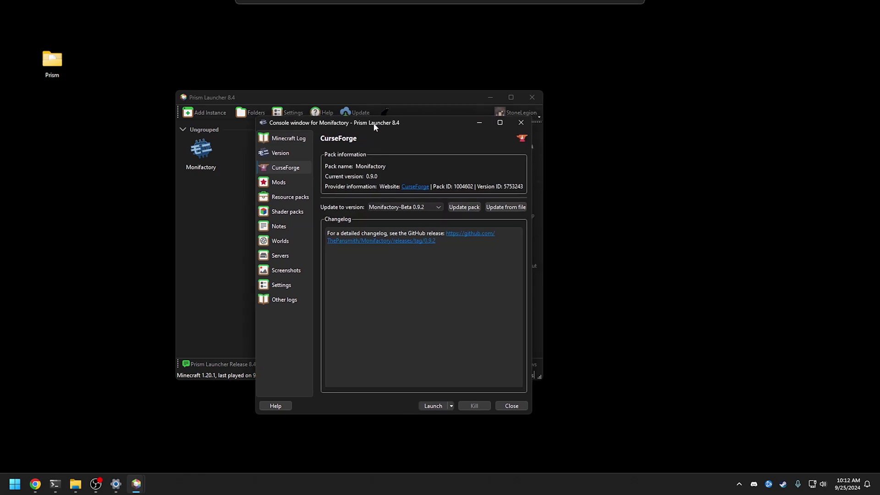
left_click(434, 209)
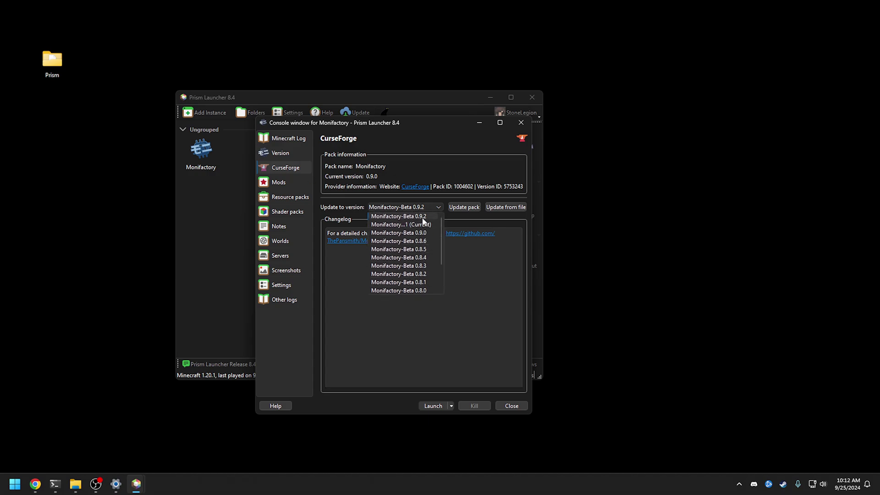
left_click(413, 217)
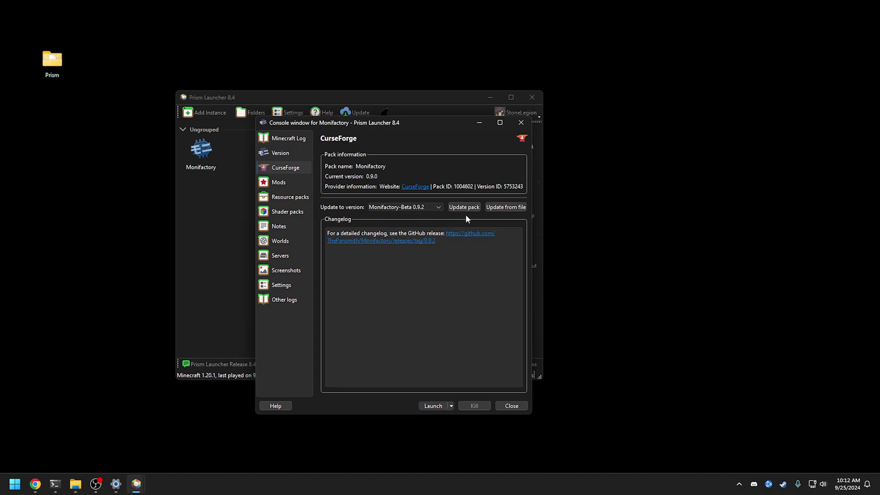
left_click(465, 207)
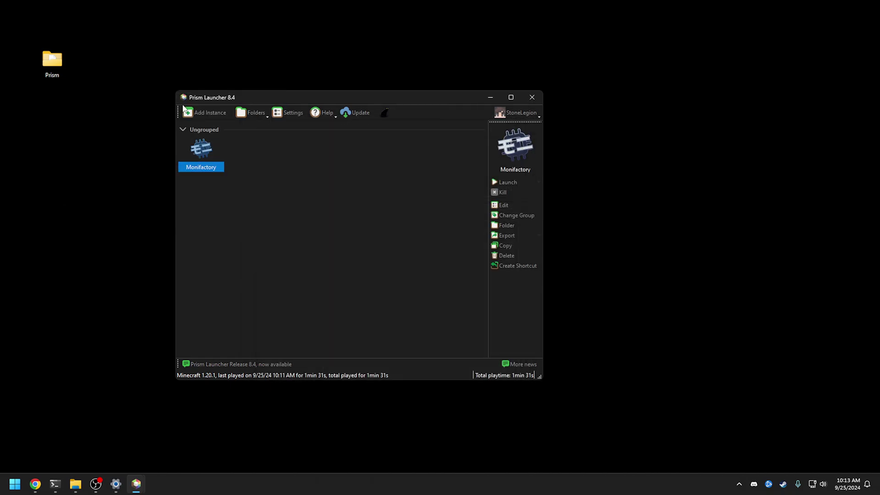
- Launch the Monifactory instance again and open the game's Key Binds settings
double_click(202, 149)
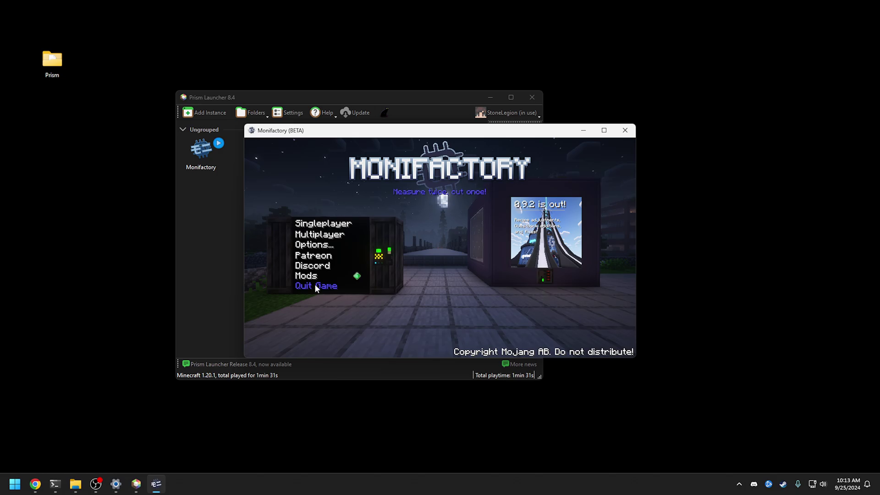
left_click(330, 245)
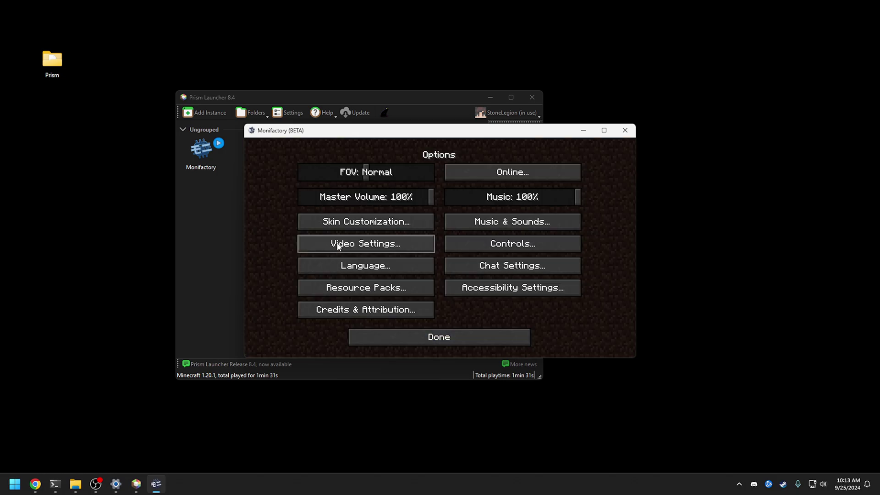
left_click(507, 248)
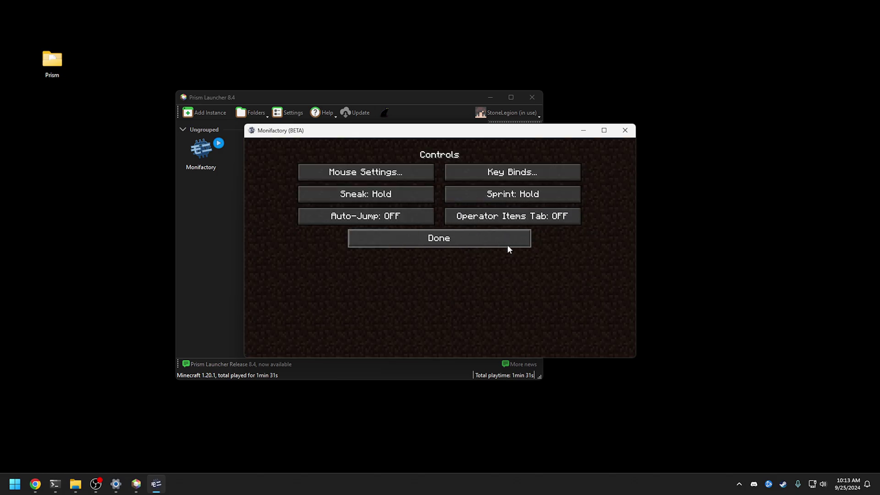
left_click(499, 177)
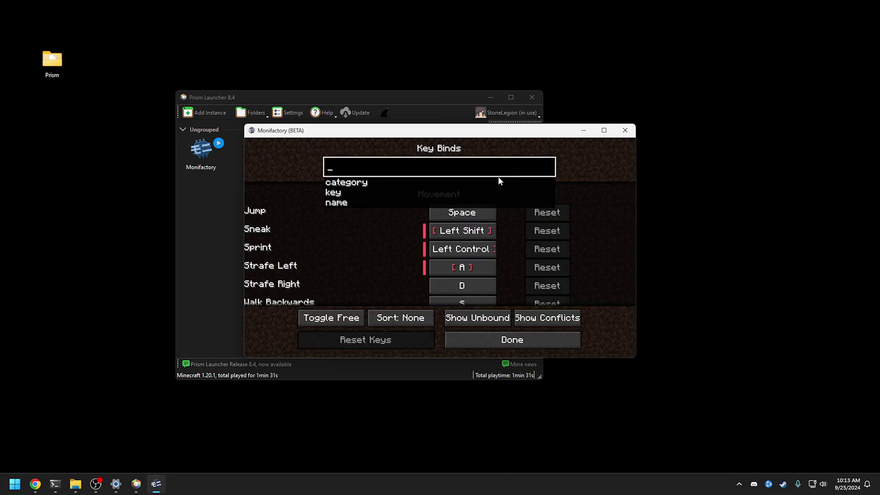
- Bind Jump to the A key in Key Binds, leave the options screens and quit the game
left_click(469, 219)
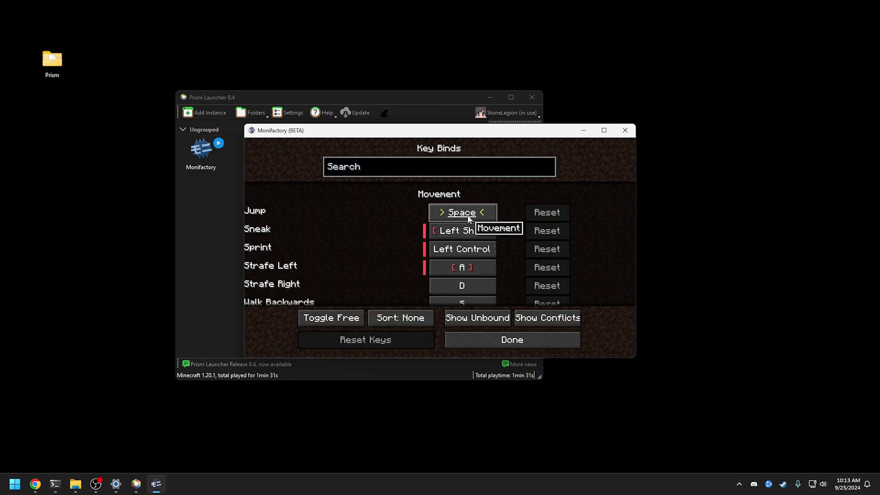
key("a")
left_click(500, 345)
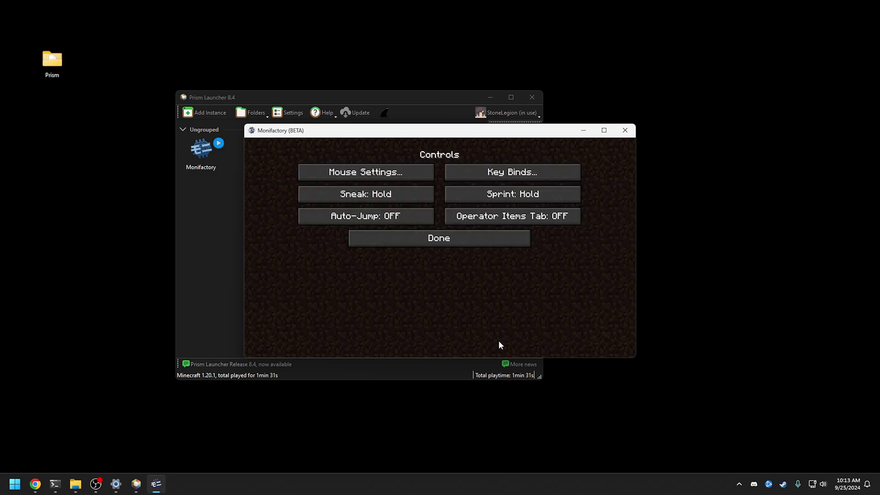
left_click(422, 240)
left_click(433, 340)
left_click(323, 285)
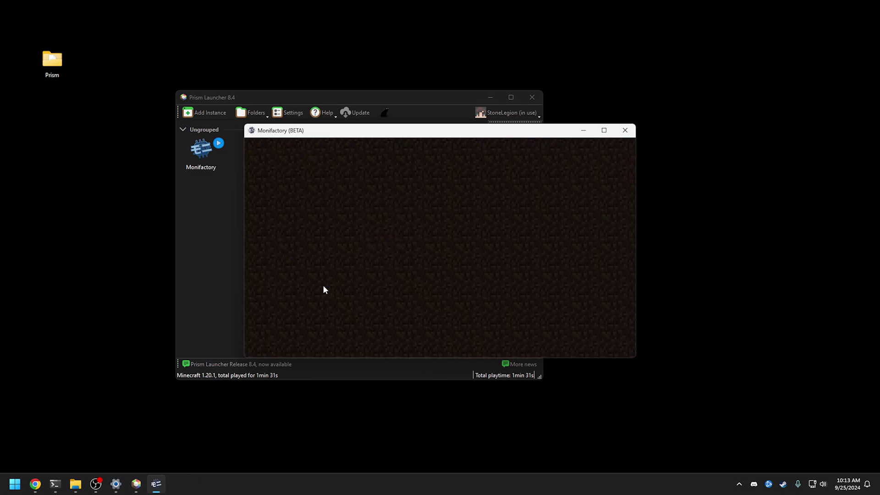
- Open the Monifactory instance's folder and go into its minecraft subfolder
right_click(202, 153)
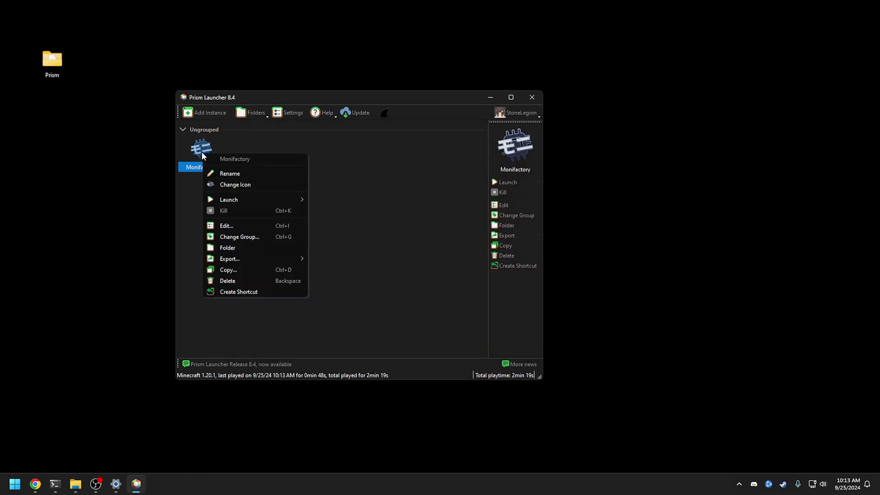
left_click(242, 247)
double_click(299, 156)
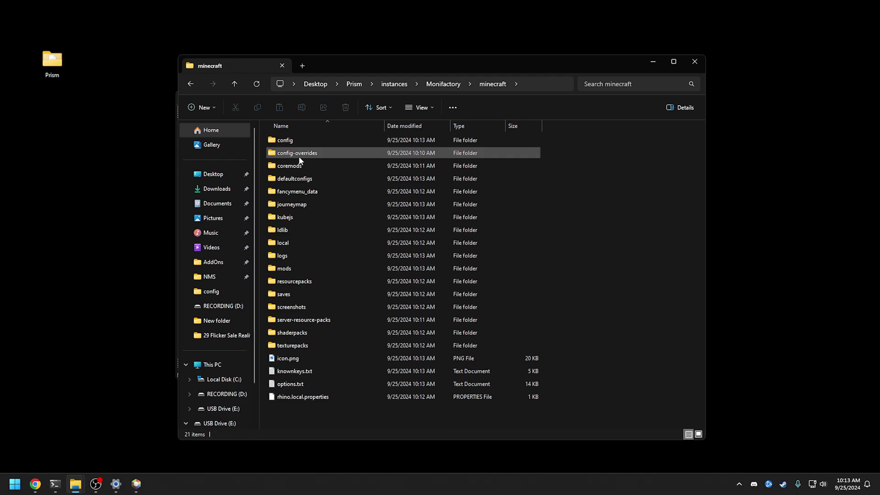
- Inspect the saved settings in options.txt and the key list in knownkeys.txt, closing the text editor after each
left_click(319, 385)
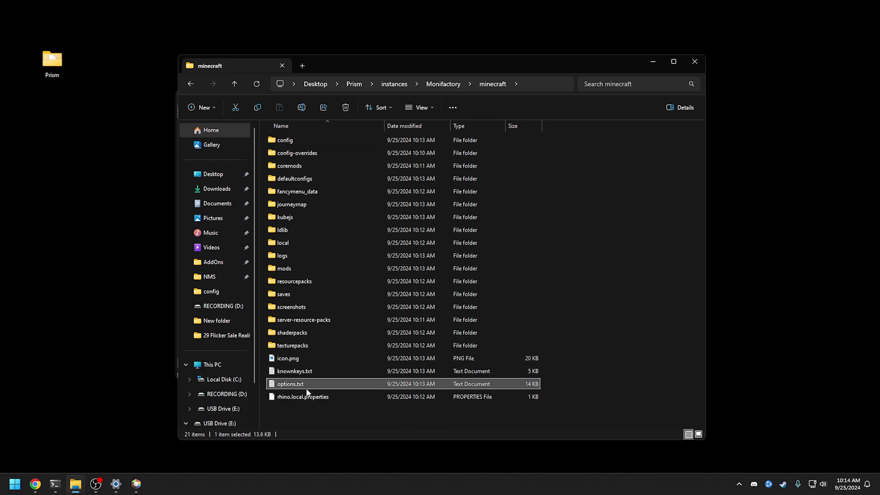
left_click(295, 372)
double_click(290, 384)
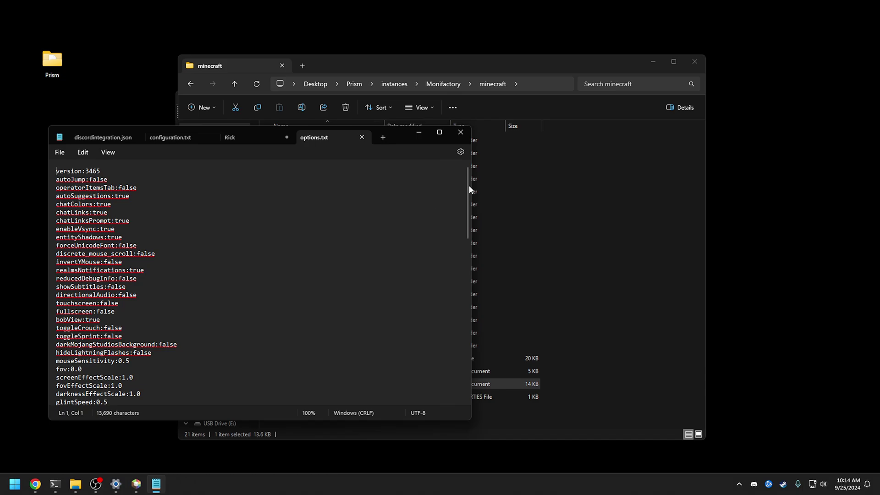
left_click_drag(468, 190, 479, 364)
left_click(474, 154)
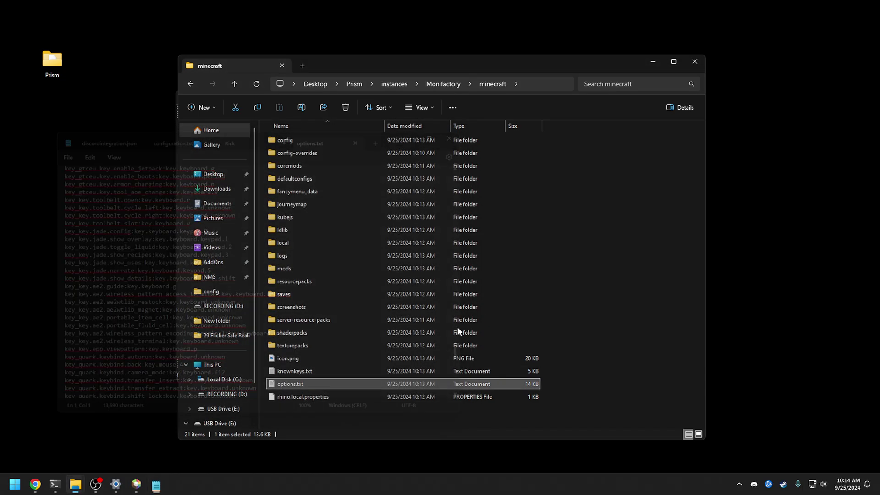
double_click(303, 371)
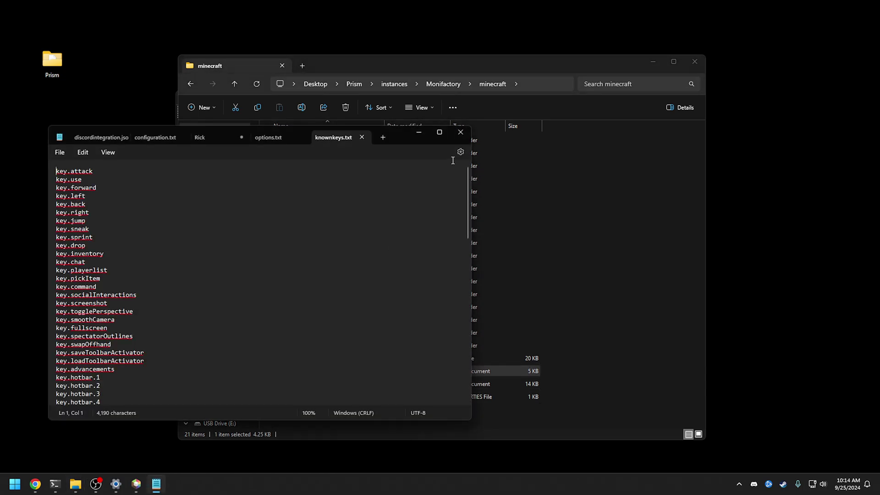
left_click(460, 133)
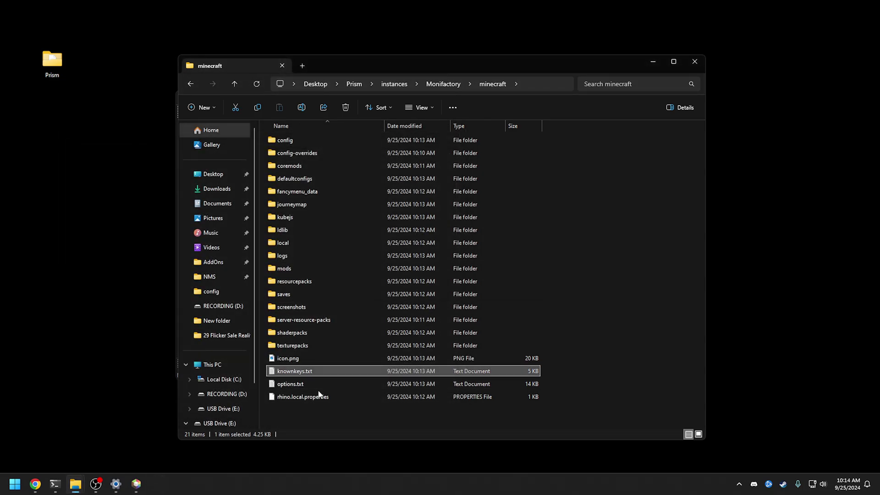
- Point out options.txt and the journeymap folder, return to the Monifactory folder and close the file window
left_click(305, 384)
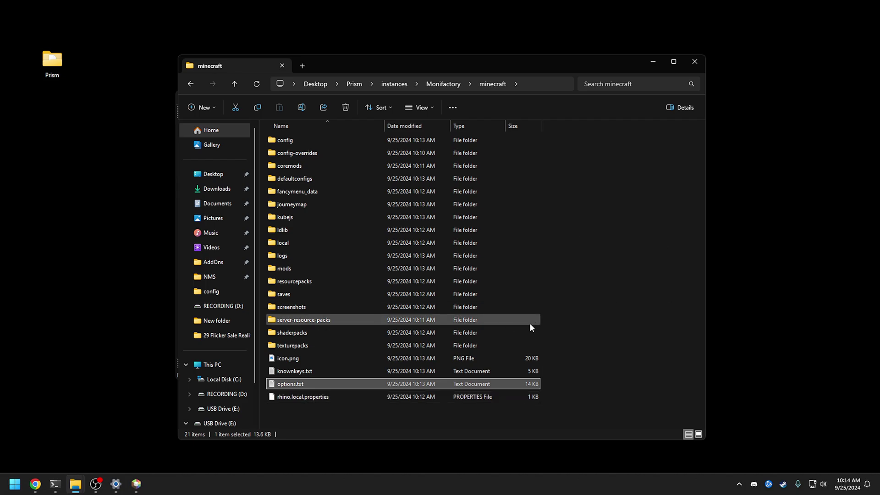
left_click(333, 207)
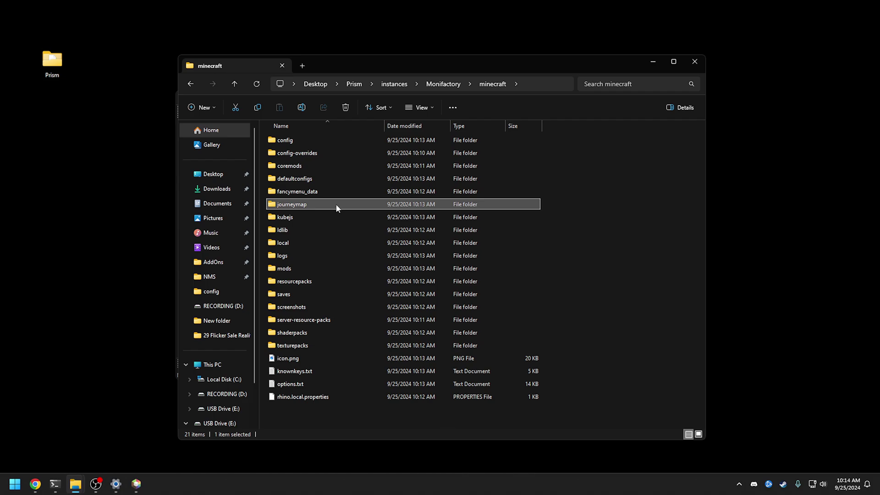
key("F5")
key("alt+Up")
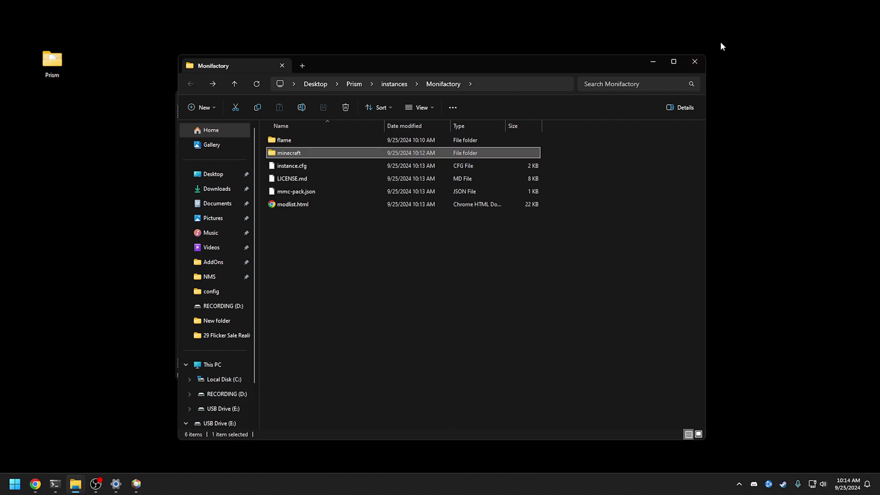
left_click(695, 62)
- Copy the Monifactory instance with all copy options kept, naming the copy "Monifactory - Backup 0.9.2 Beta"
right_click(205, 153)
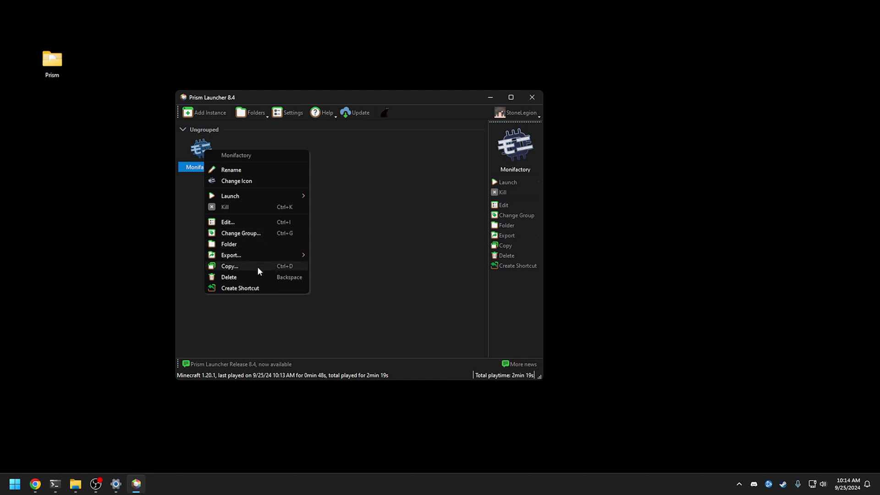
mouse_move(261, 254)
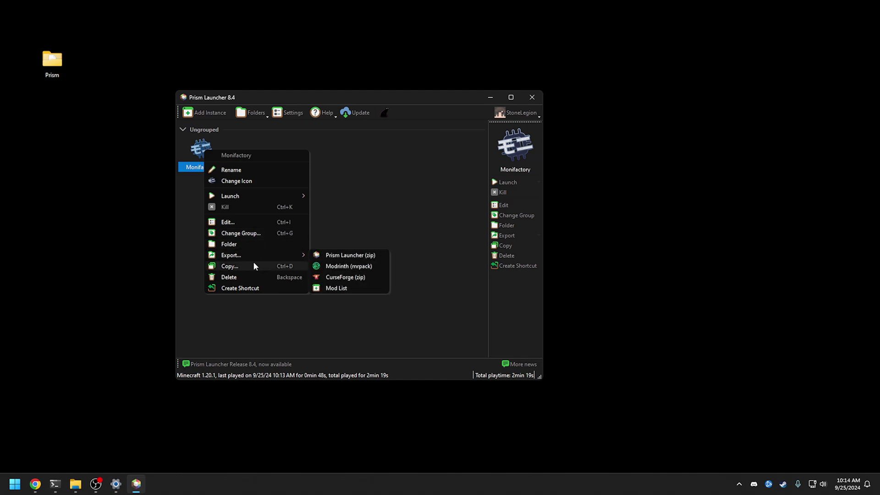
left_click(251, 266)
left_click(288, 155)
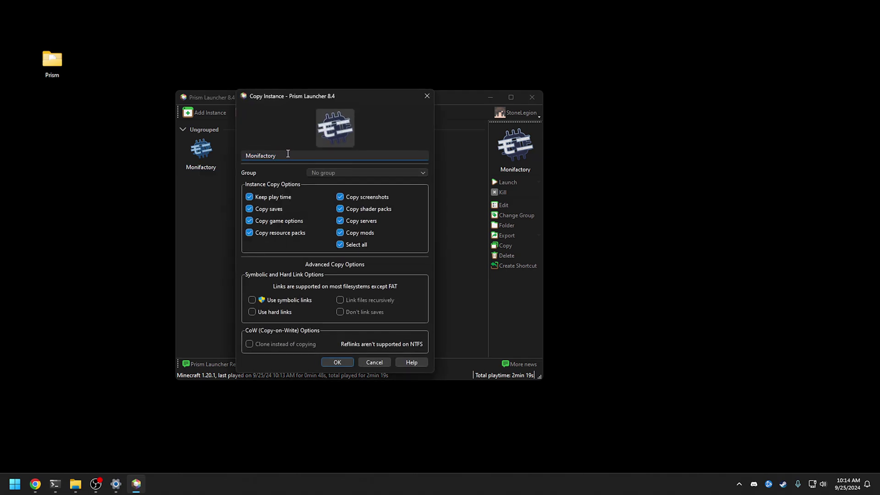
type("- Backup 9.2 Beta")
key("Right")
type("0.")
left_click(338, 361)
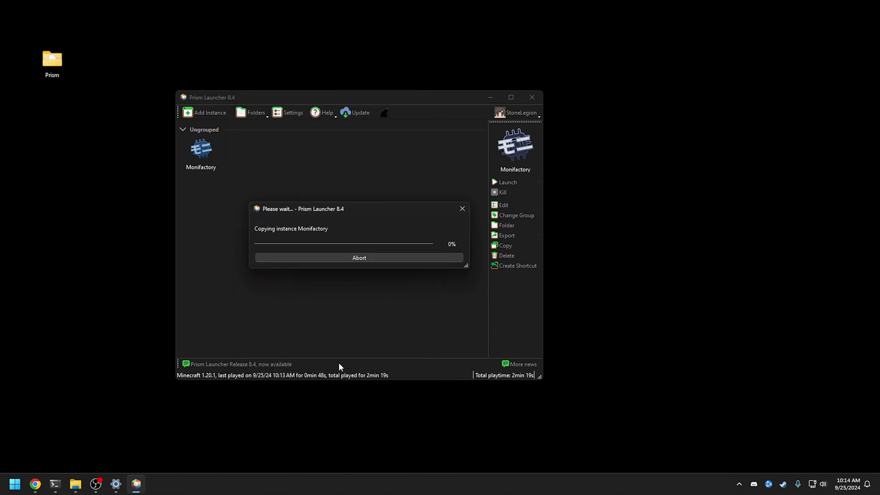
- Select the original Monifactory instance and its Backup 0.9.2 Beta copy in turn, and switch to Chrome
left_click(197, 148)
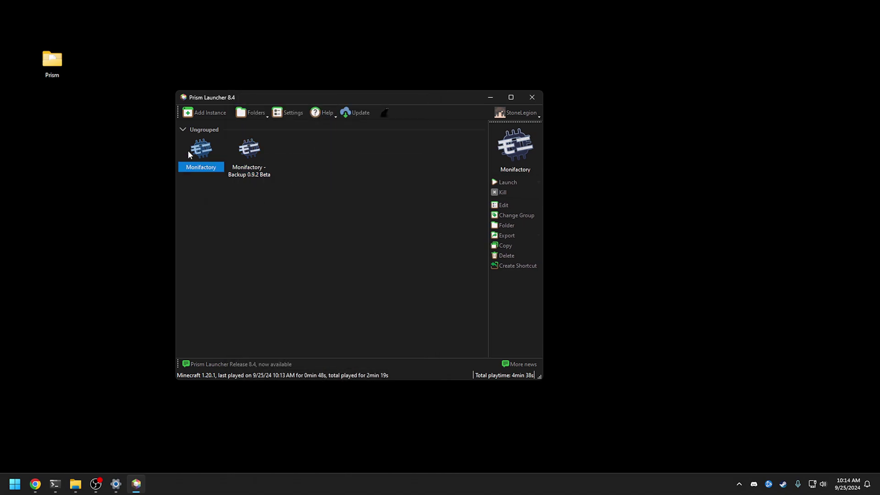
right_click(206, 147)
left_click(253, 155)
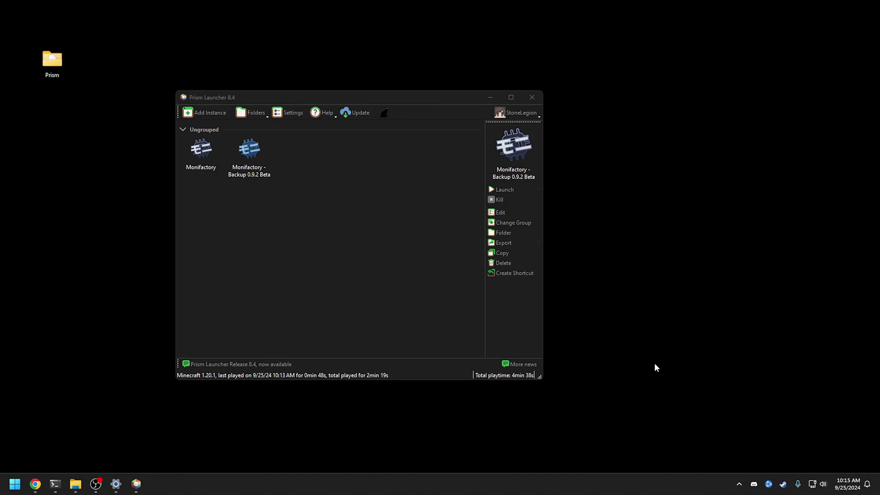
left_click(35, 484)
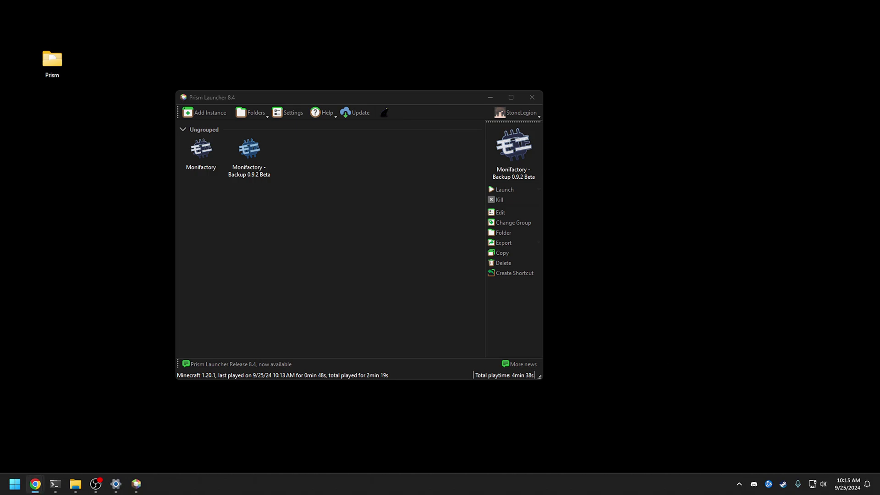